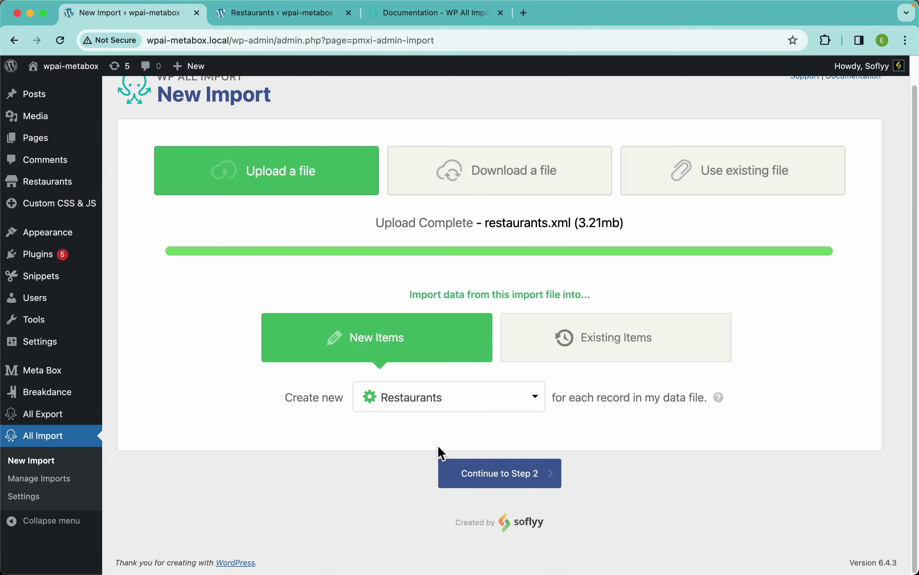
Proceed to the import file review, choose the restaurant element as the record to import, and continue to the field mapping stage.
click(532, 482)
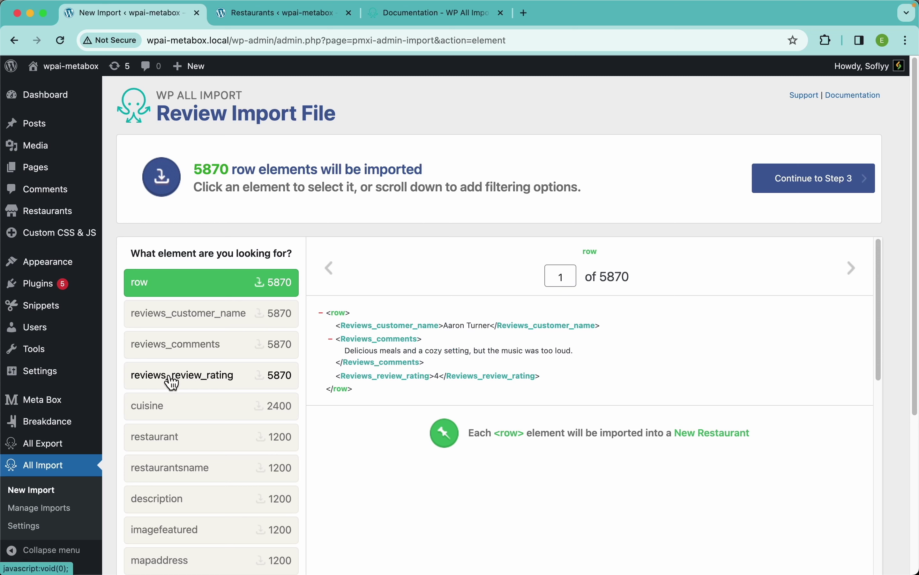
click(190, 437)
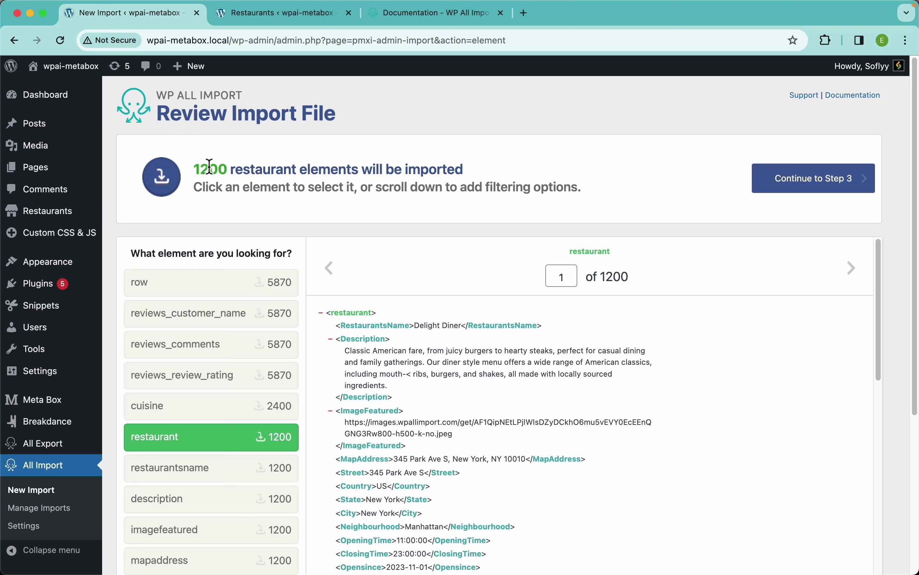
scroll(581, 197, down, 5)
scroll(562, 338, down, 15)
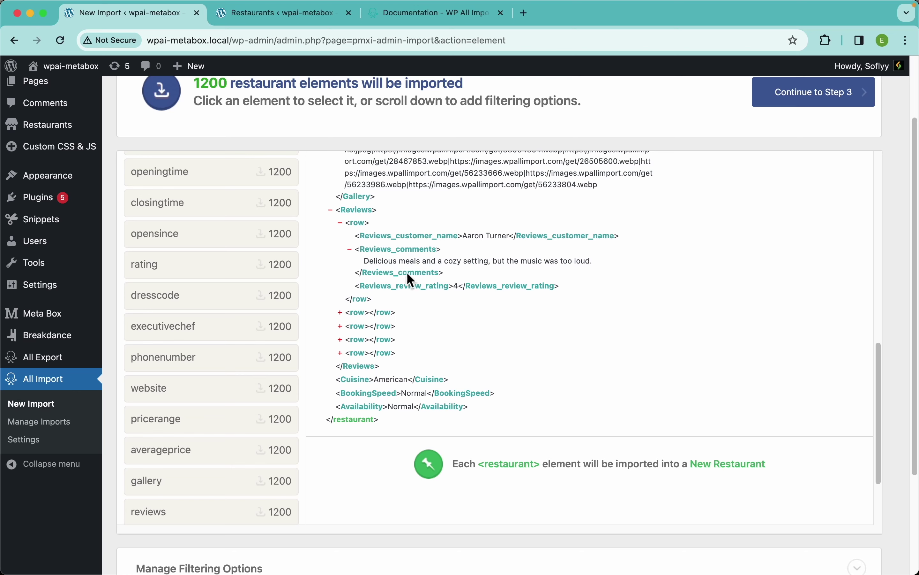
scroll(471, 287, up, 20)
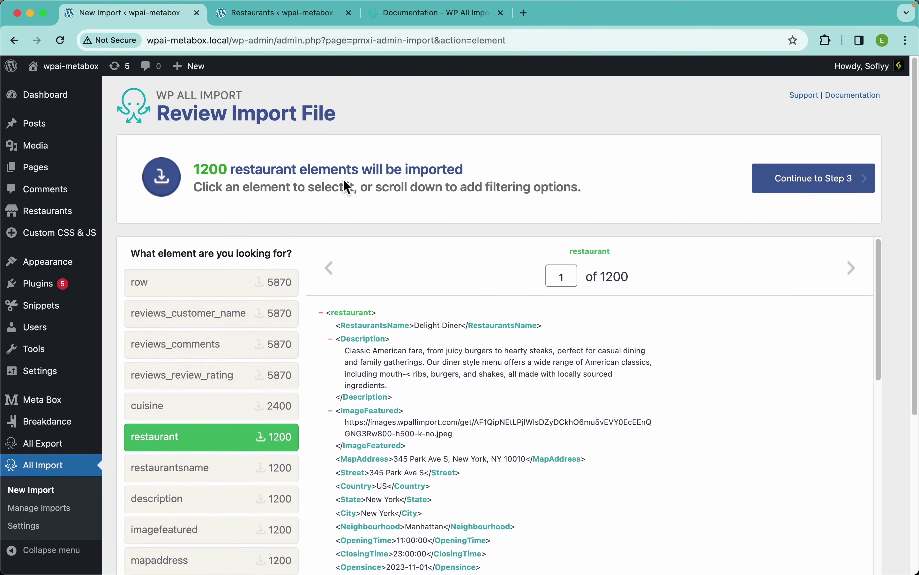
click(830, 191)
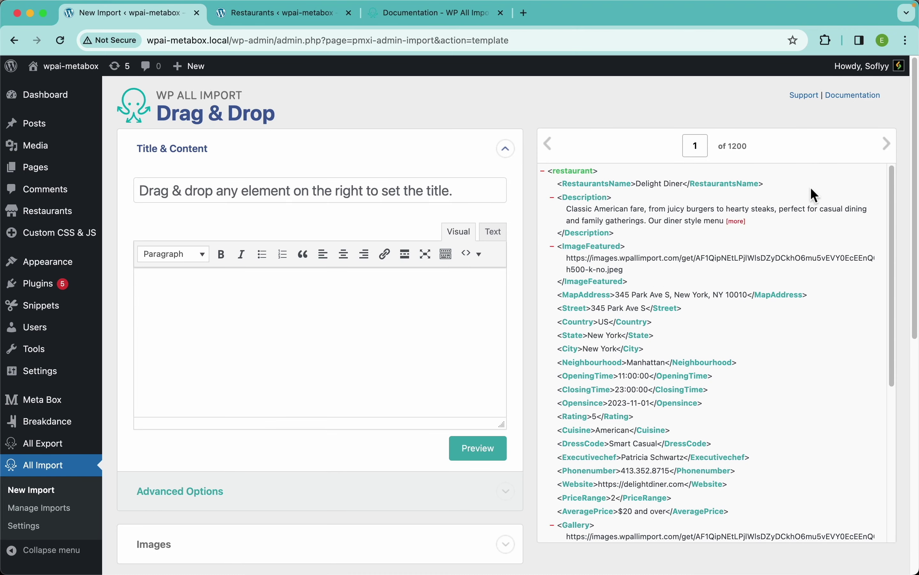
Map the RestaurantsName element to the post title and the Description element to the post content.
drag(607, 186, 410, 185)
drag(597, 187, 300, 195)
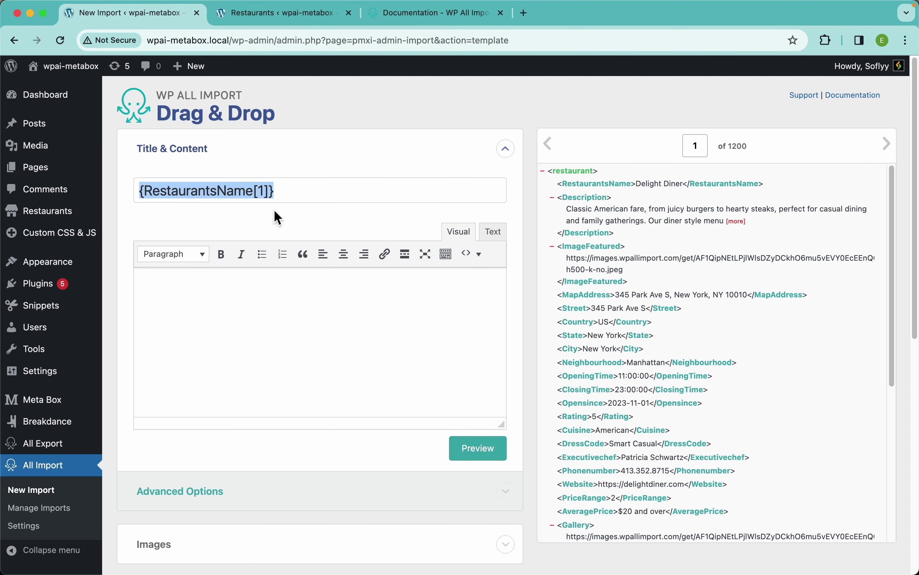
drag(587, 209, 316, 311)
In the Images section, map the ImageFeatured element as the URL for downloading images hosted elsewhere.
scroll(412, 372, down, 5)
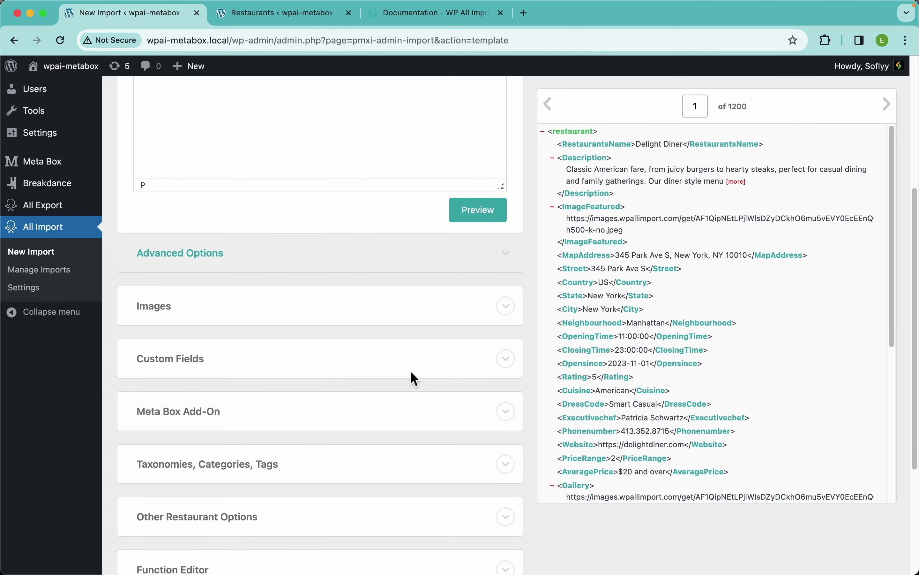
click(184, 318)
scroll(324, 300, down, 3)
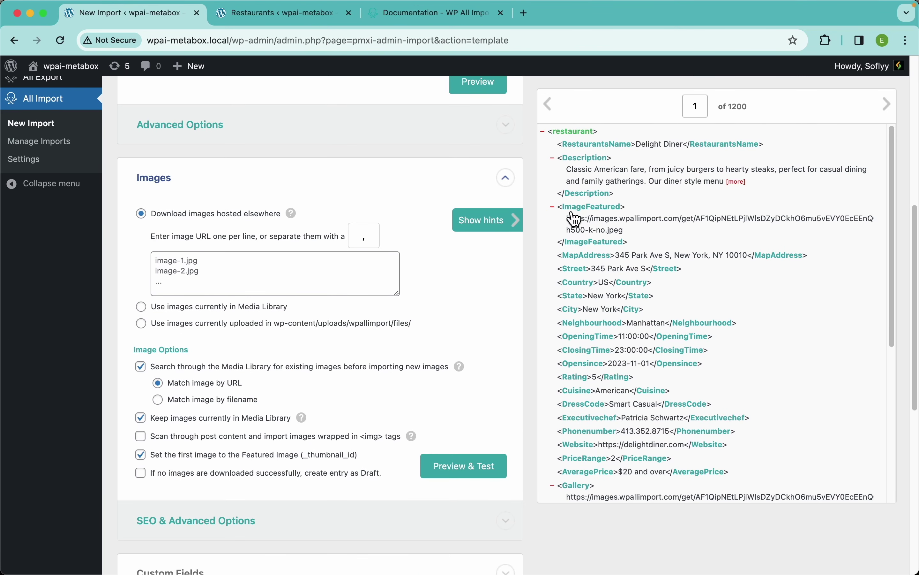
drag(603, 212, 247, 269)
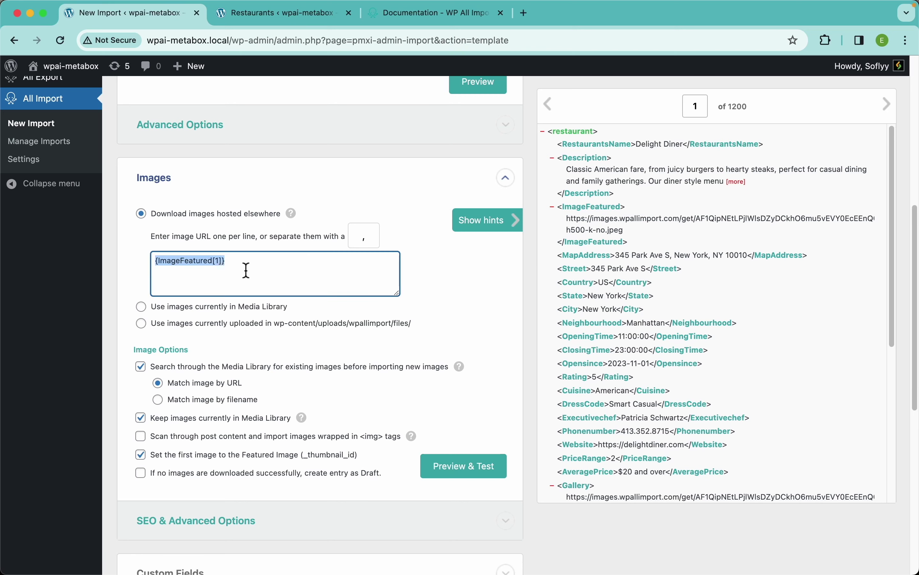
Preview the mapped featured image and run the image download test for the first record.
click(461, 471)
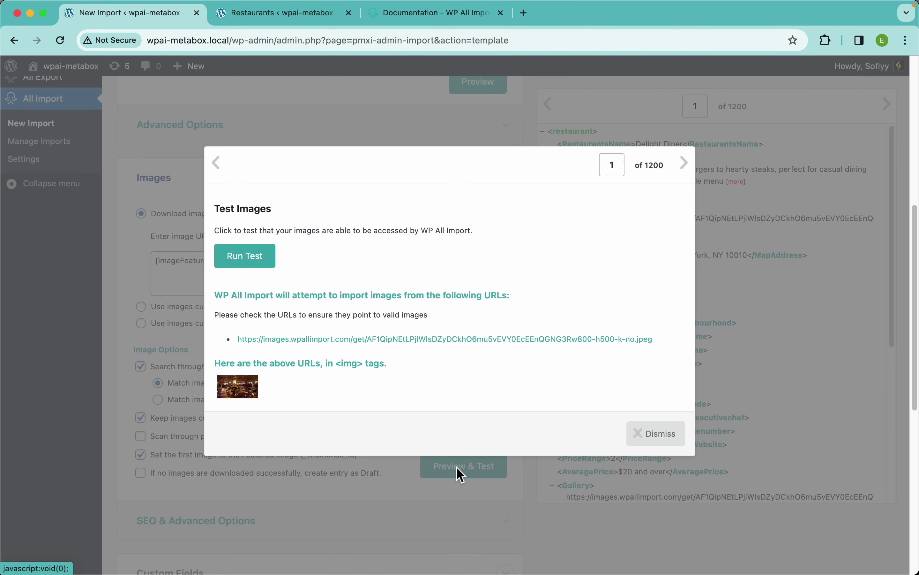
click(258, 266)
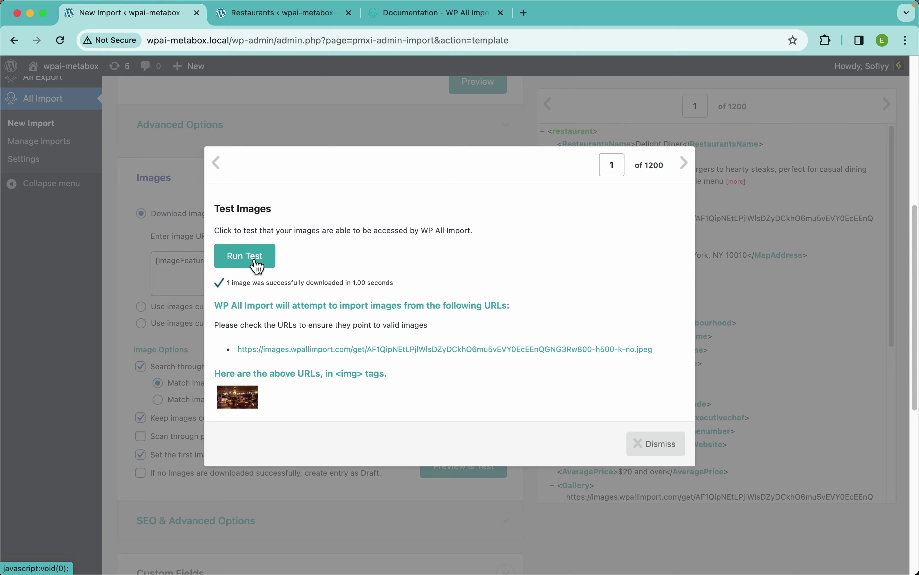
click(651, 443)
Check the image option that sets the first image to the Featured Image.
scroll(336, 353, down, 5)
scroll(338, 330, down, 1)
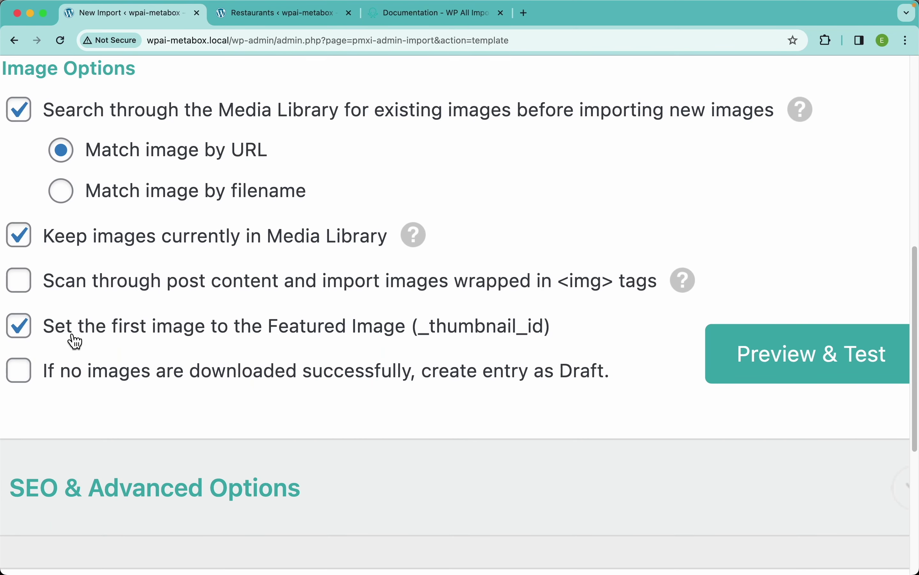
drag(582, 334, 90, 337)
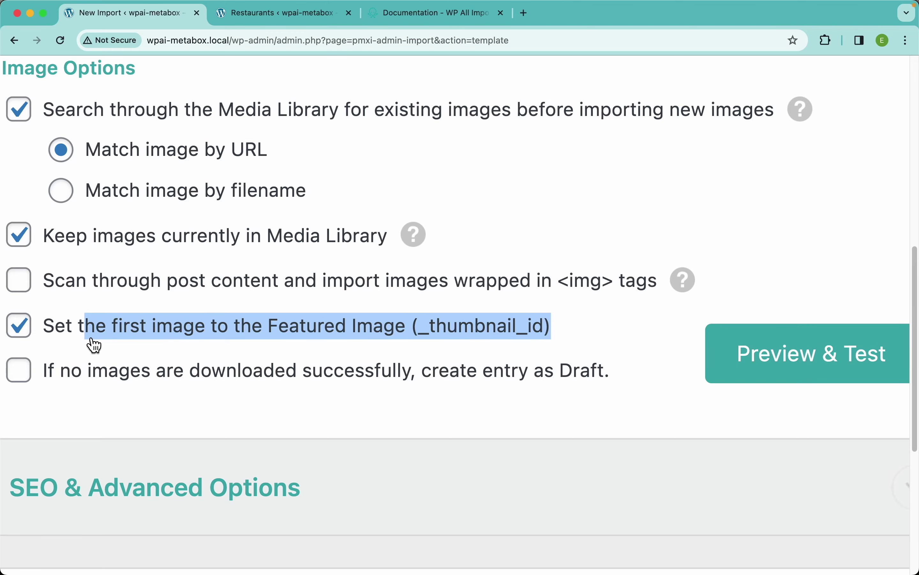
click(393, 427)
Enable the Restaurant's Info field group in the Meta Box Add-On section and look over its importable fields.
scroll(393, 427, down, 5)
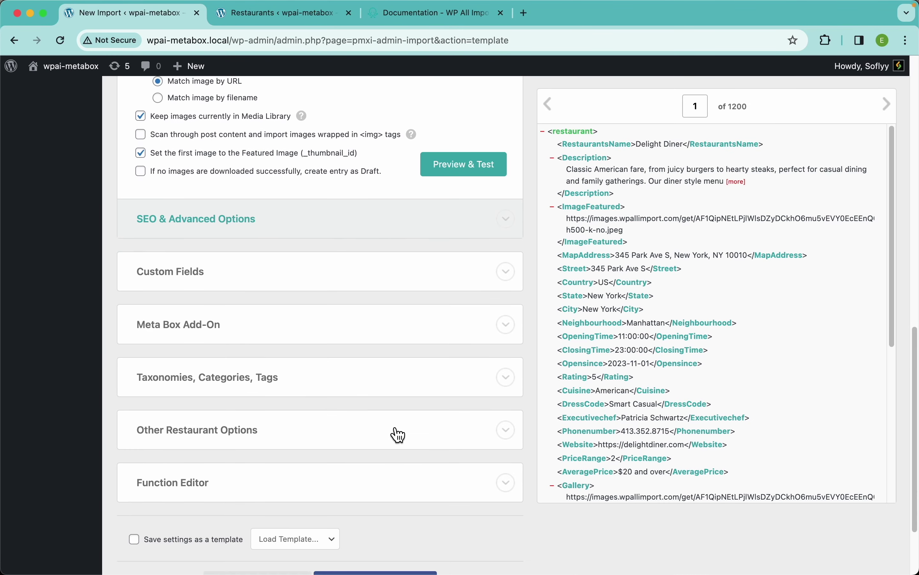
click(188, 340)
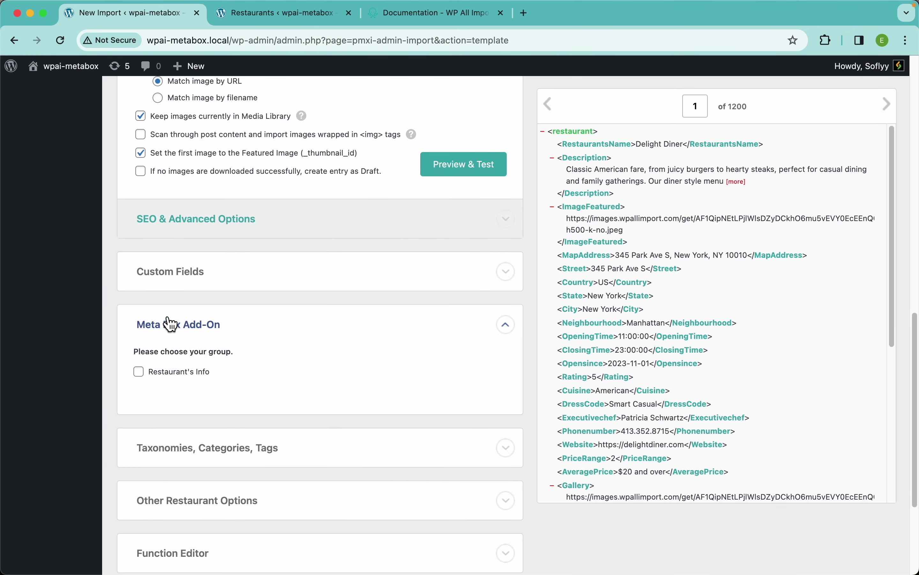
scroll(228, 359, down, 5)
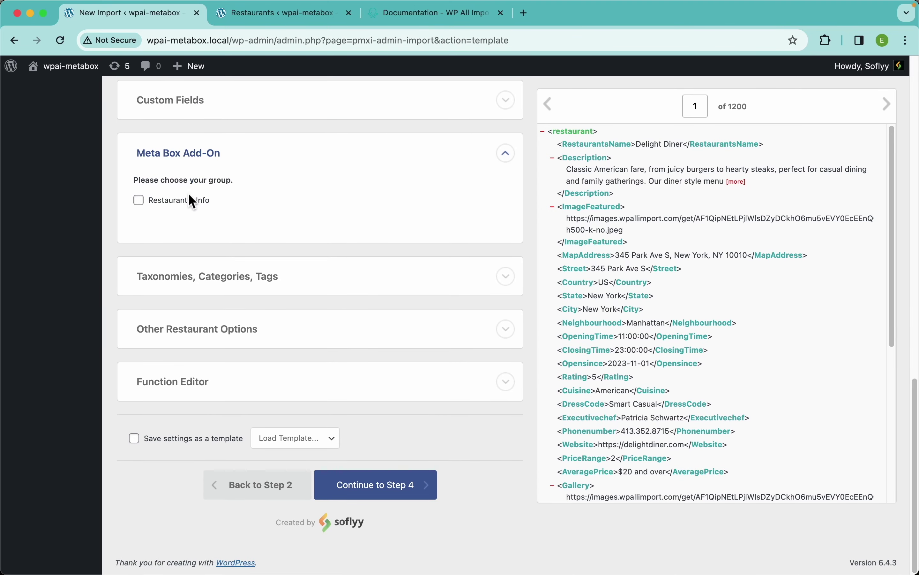
click(186, 205)
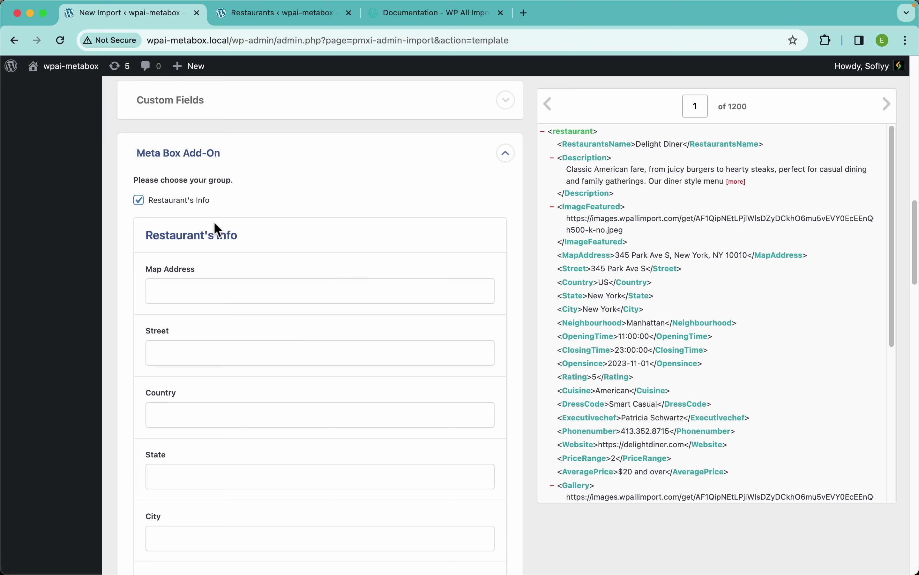
scroll(329, 343, down, 20)
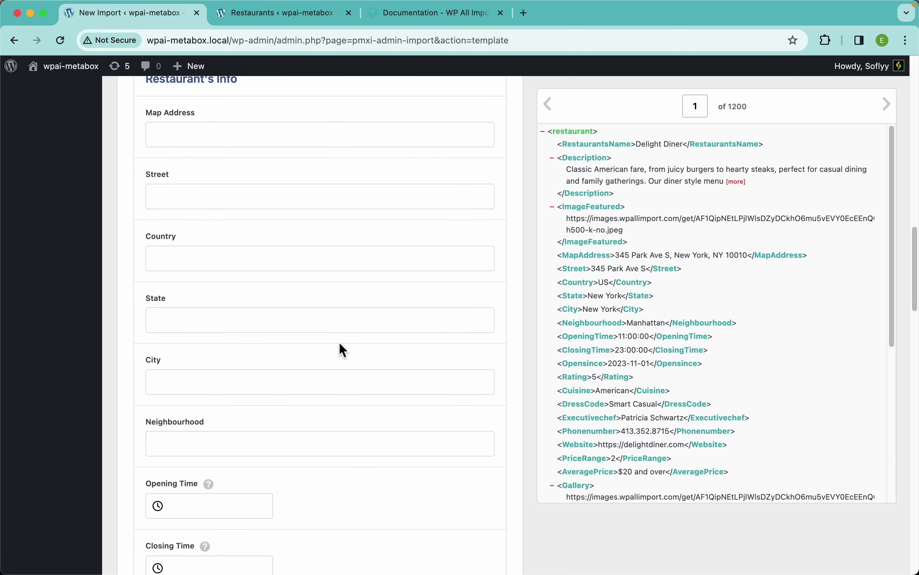
scroll(339, 350, up, 20)
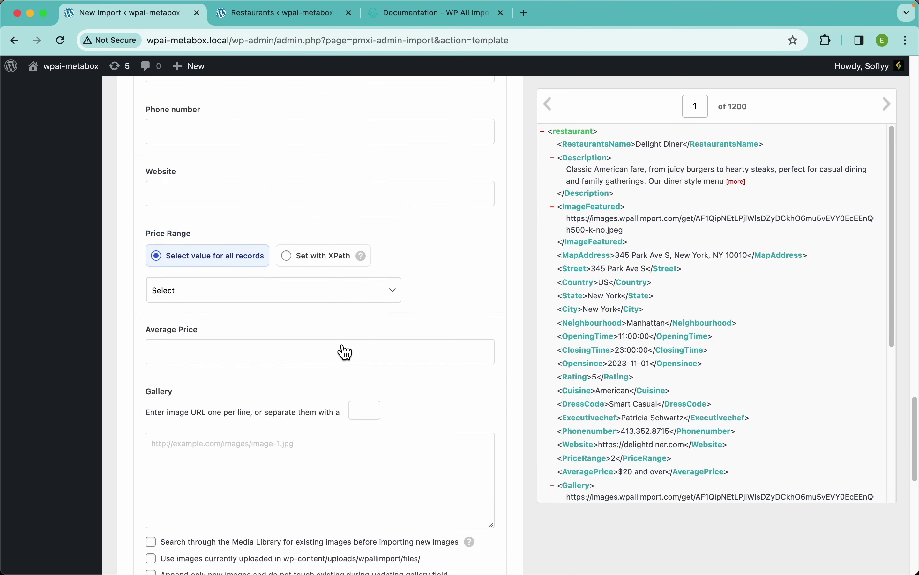
Open a new restaurant entry in WordPress and examine the time, date, Dress Code and other Details fields of Restaurant's Info.
click(278, 16)
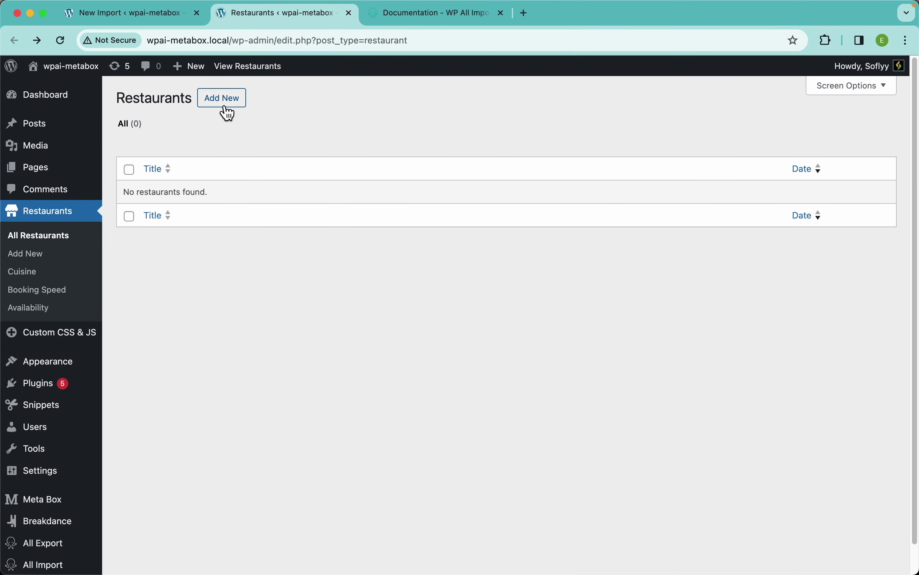
click(233, 104)
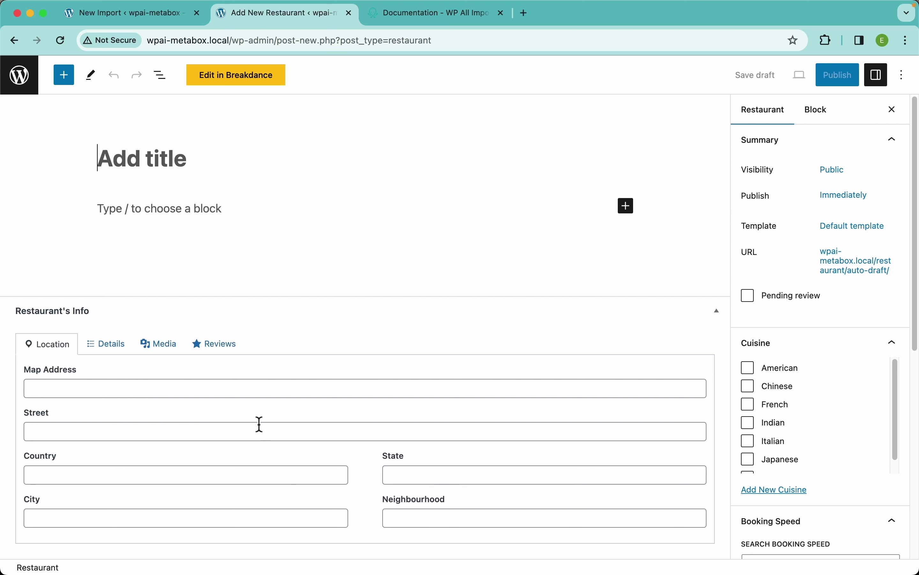
click(104, 347)
click(106, 335)
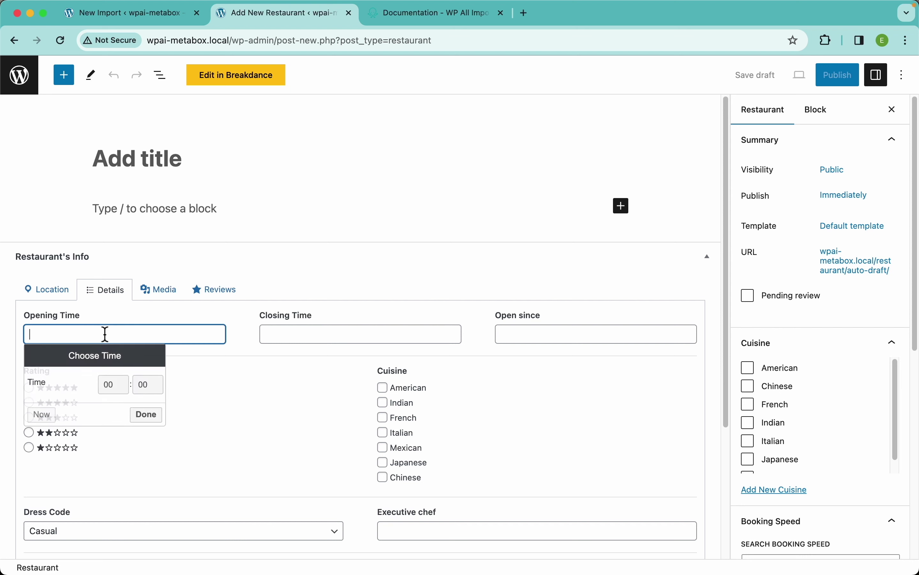
click(300, 337)
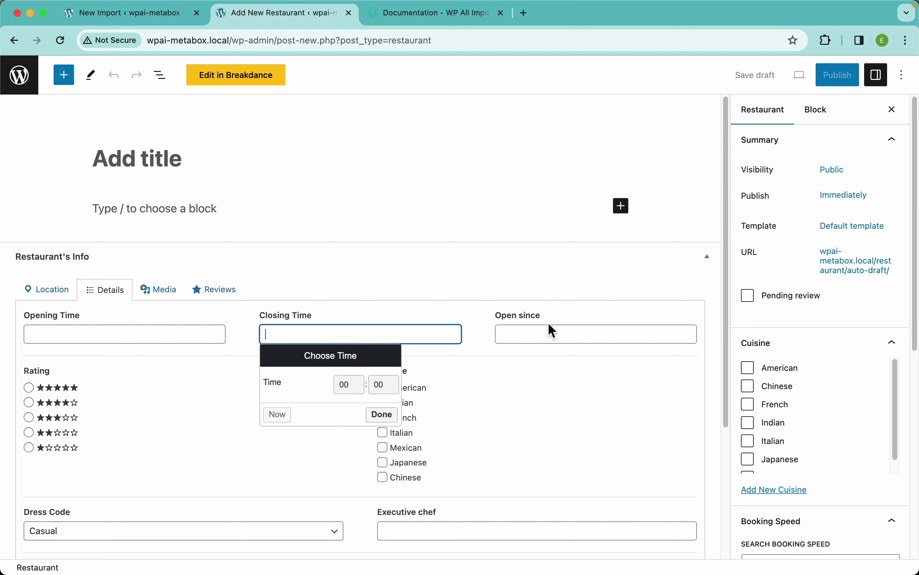
click(549, 336)
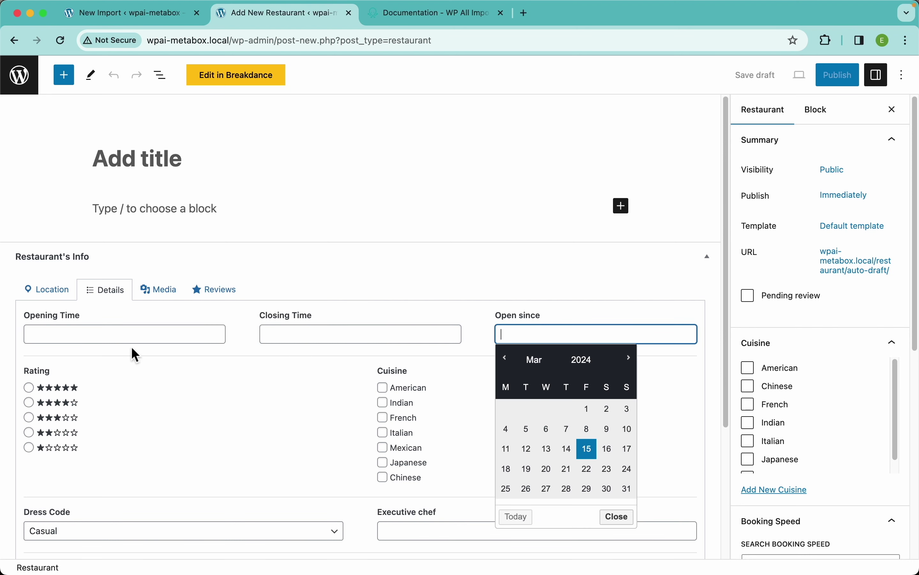
click(337, 481)
scroll(337, 481, down, 1)
scroll(338, 482, down, 5)
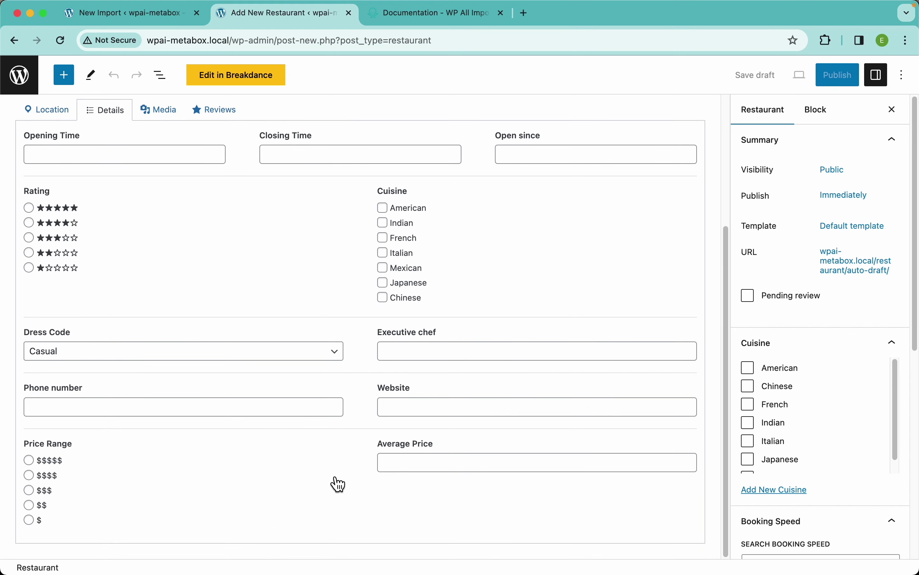
click(294, 351)
click(385, 419)
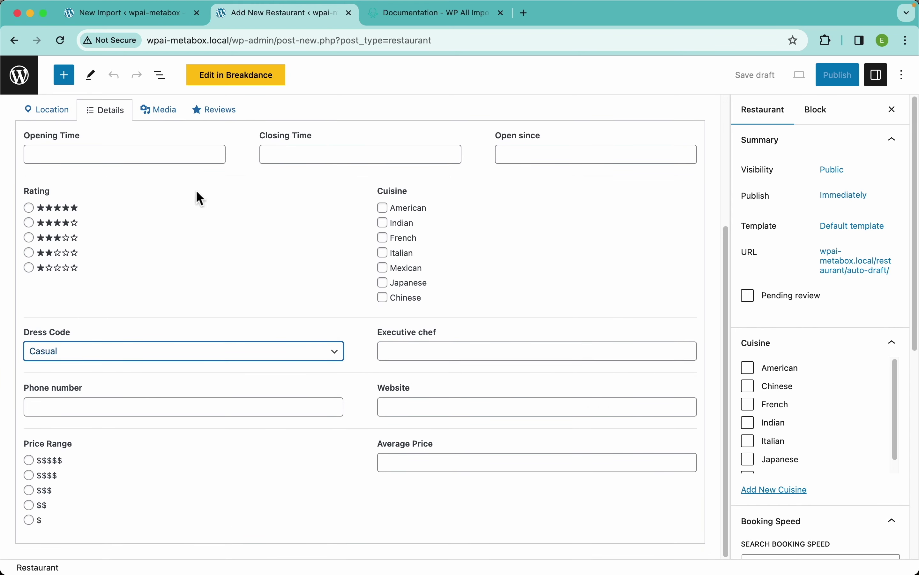
Examine the Media and Reviews fields of Restaurant's Info, adding extra blank review entries to see how the group repeats.
click(159, 114)
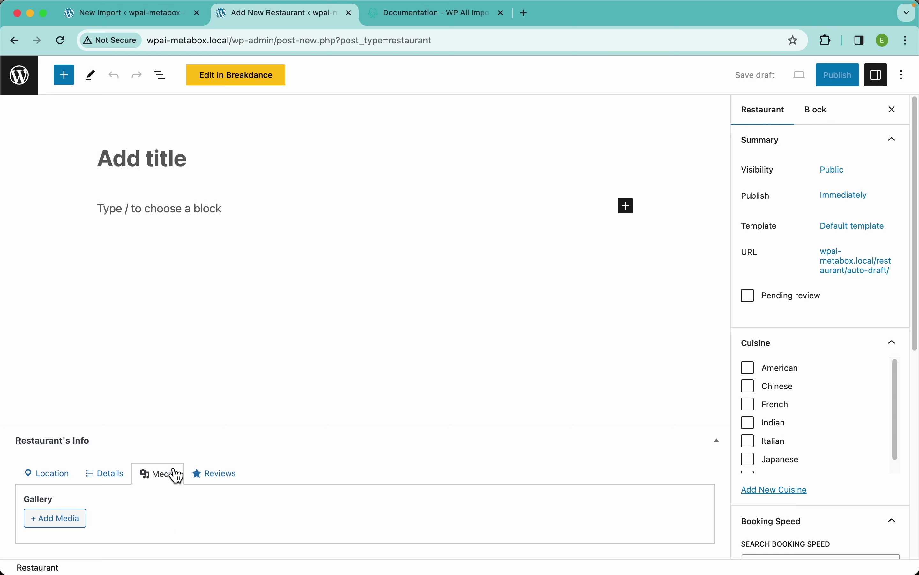
click(224, 474)
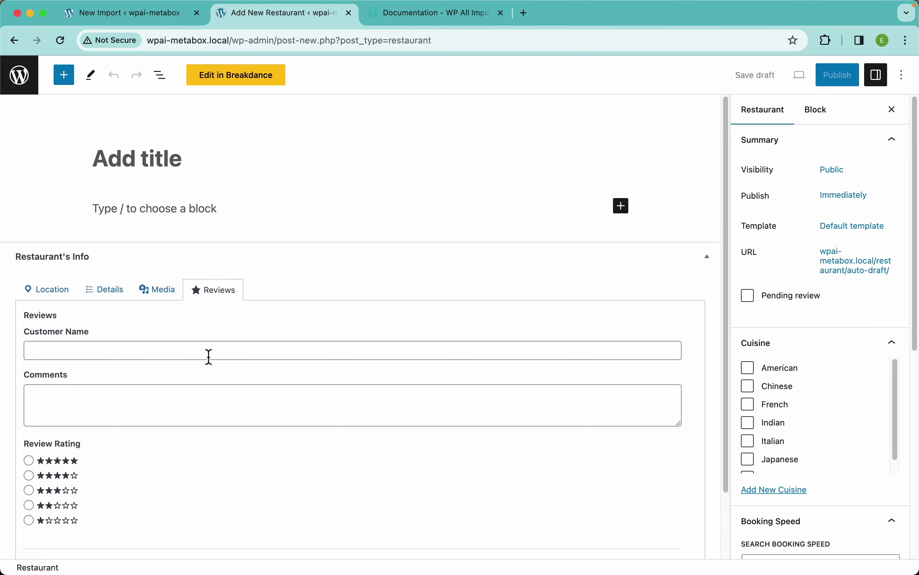
scroll(209, 357, down, 2)
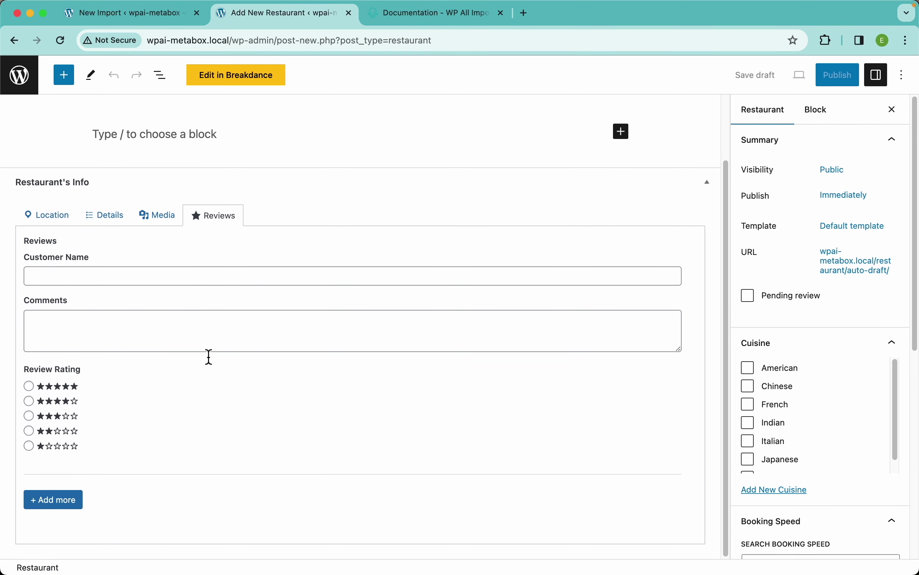
click(92, 274)
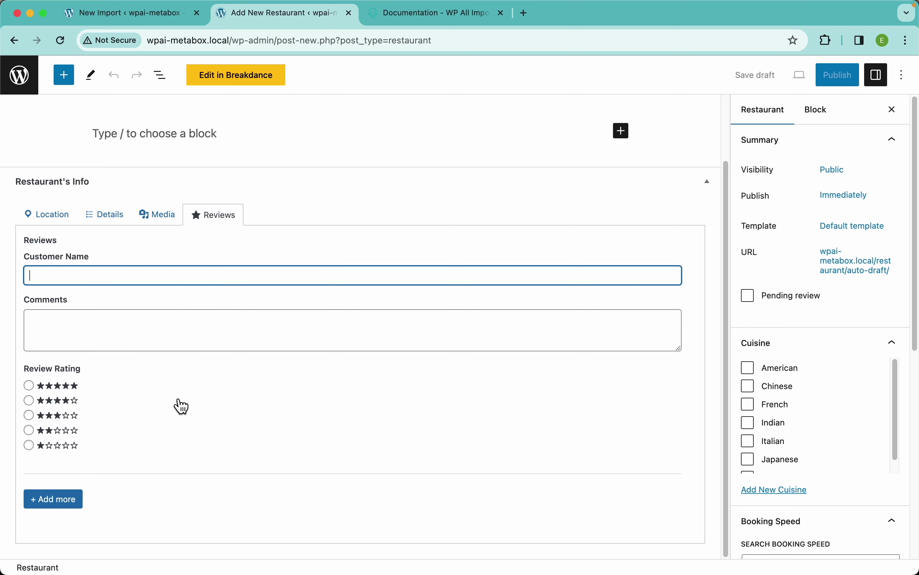
click(72, 502)
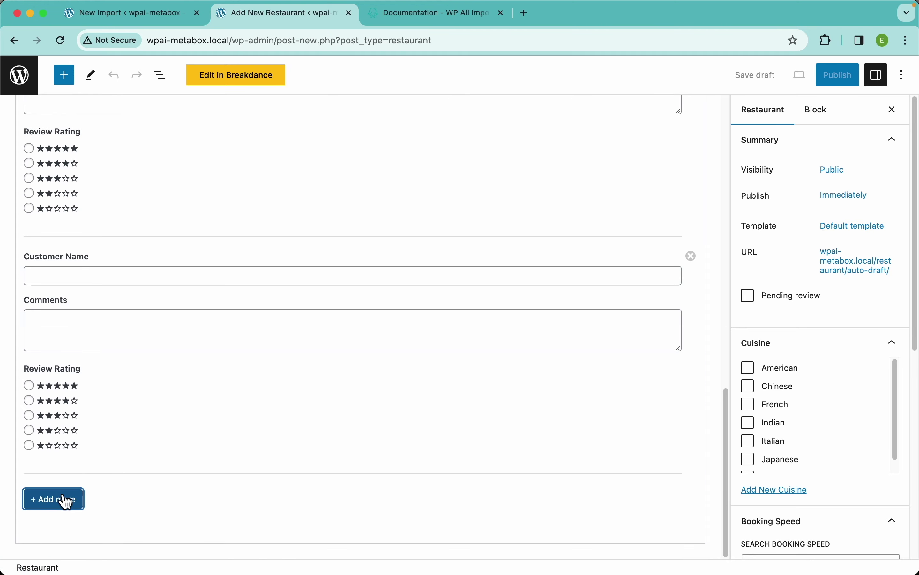
click(62, 499)
scroll(156, 452, up, 10)
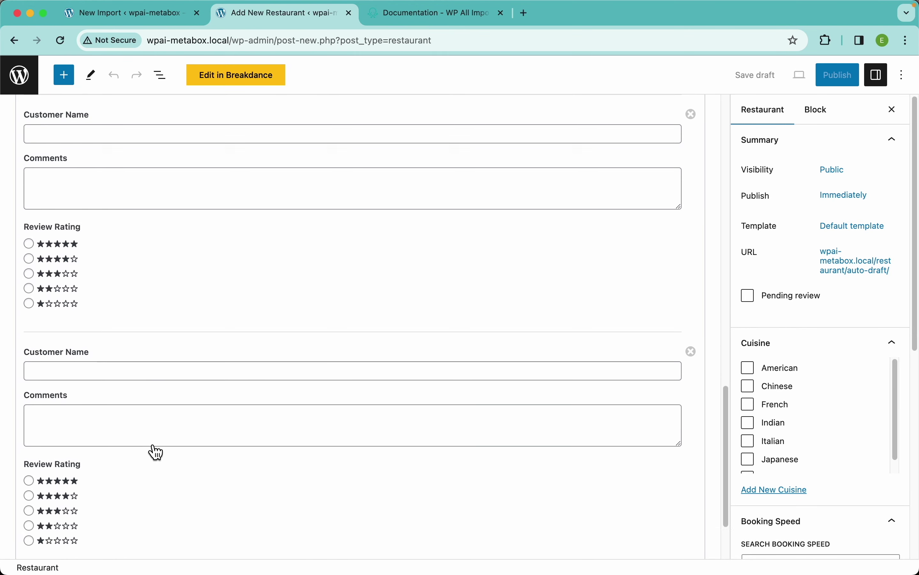
Return to the New Import template and map Map Address, Street, State and Country to {MapAddress[1]}, {Street[1]}, {State[1]} and {Country[1]}.
click(131, 23)
scroll(438, 271, down, 5)
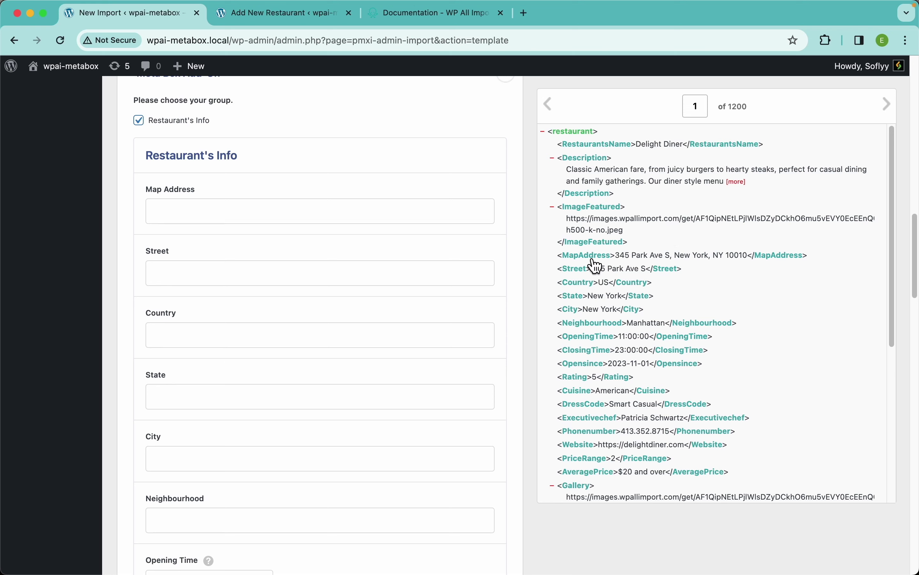
drag(594, 256, 363, 210)
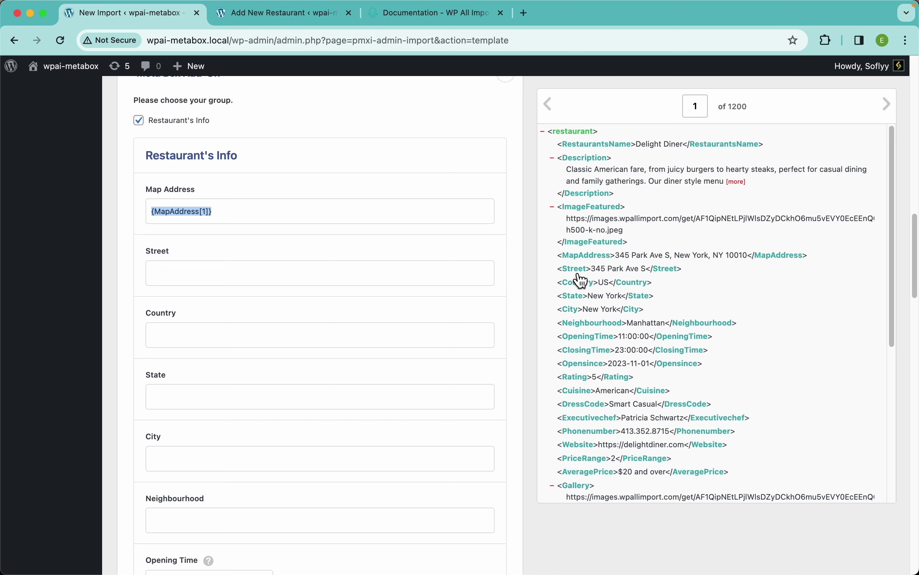
drag(577, 273, 393, 281)
drag(576, 271, 356, 281)
drag(571, 295, 357, 386)
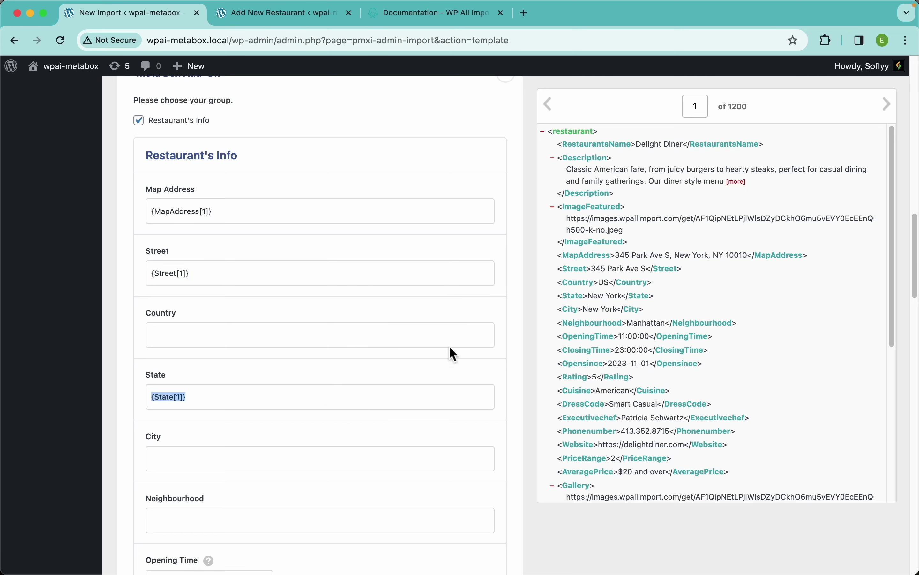
drag(581, 281, 341, 336)
Map the City and Neighbourhood fields to {City[1]} and {Neighbourhood[1]} from the XML record.
scroll(402, 342, down, 4)
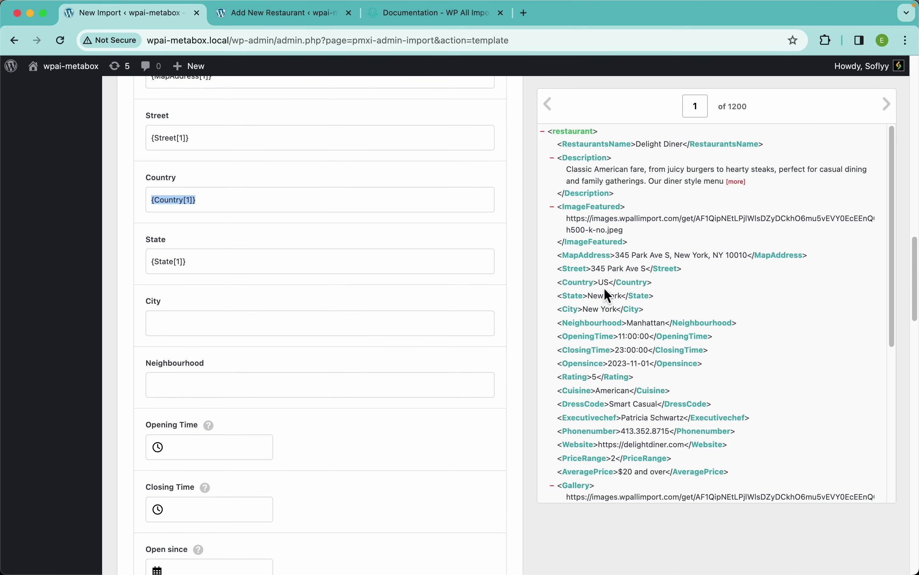
drag(577, 310, 292, 323)
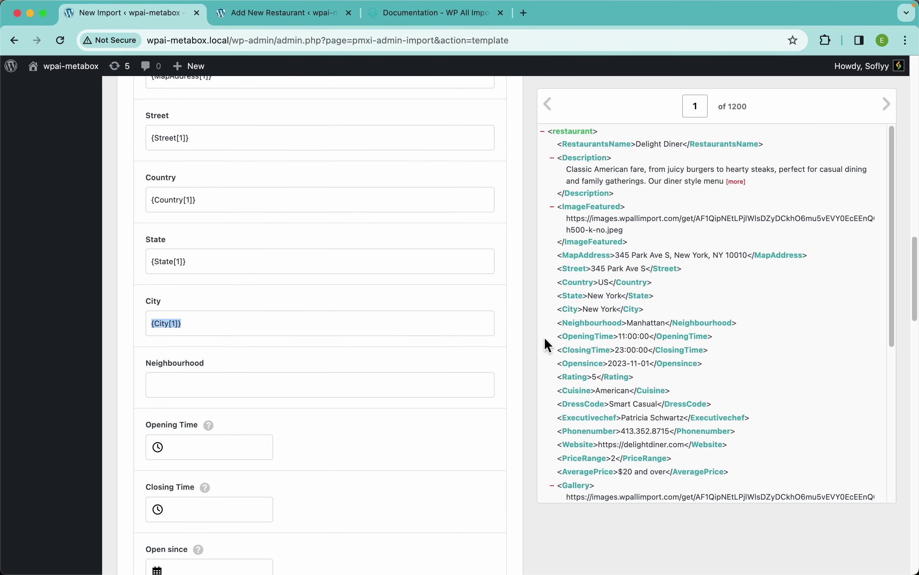
drag(622, 326, 370, 385)
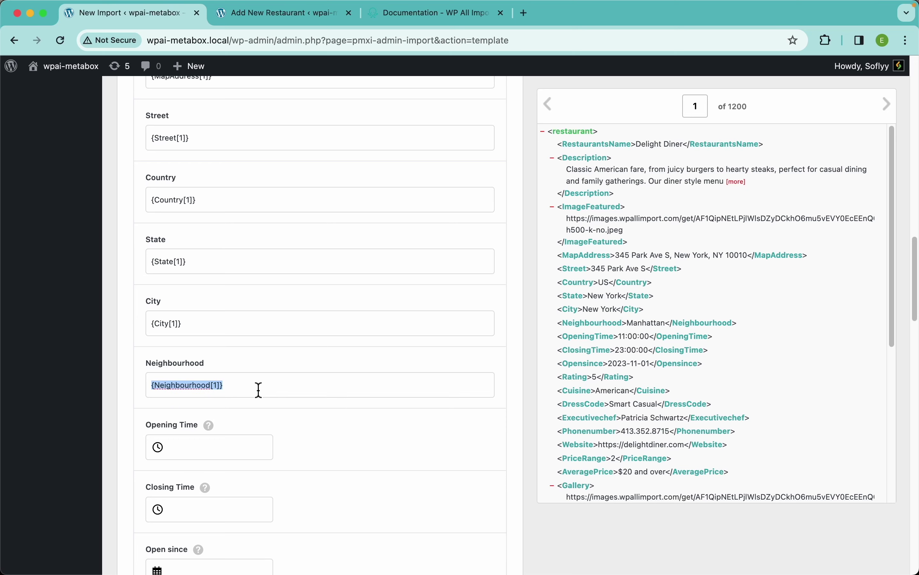
Set a fixed Opening Time of 03:24 am with the field's time picker.
scroll(250, 350, down, 5)
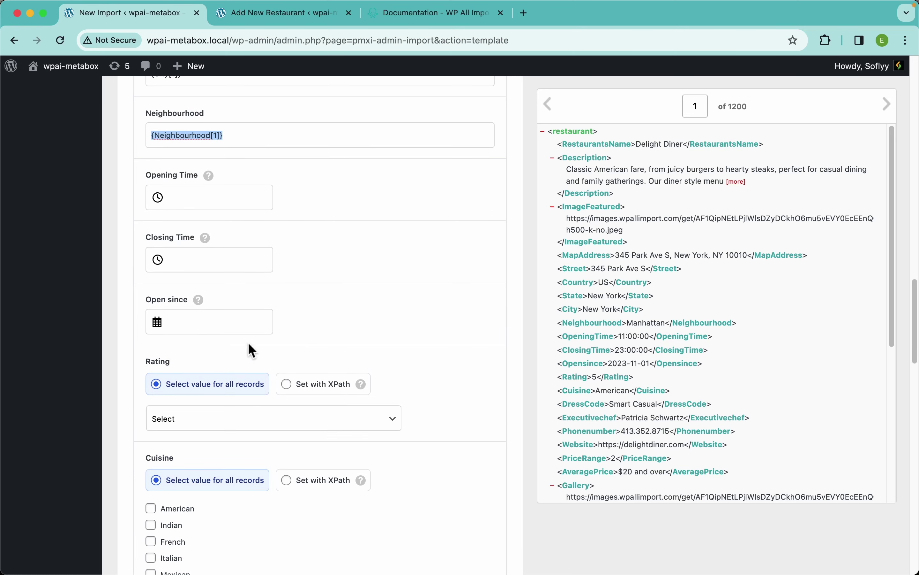
click(206, 209)
drag(268, 243, 249, 245)
click(331, 256)
Set fixed values for all records: one star for Rating and Italian for Cuisine.
scroll(330, 318, down, 5)
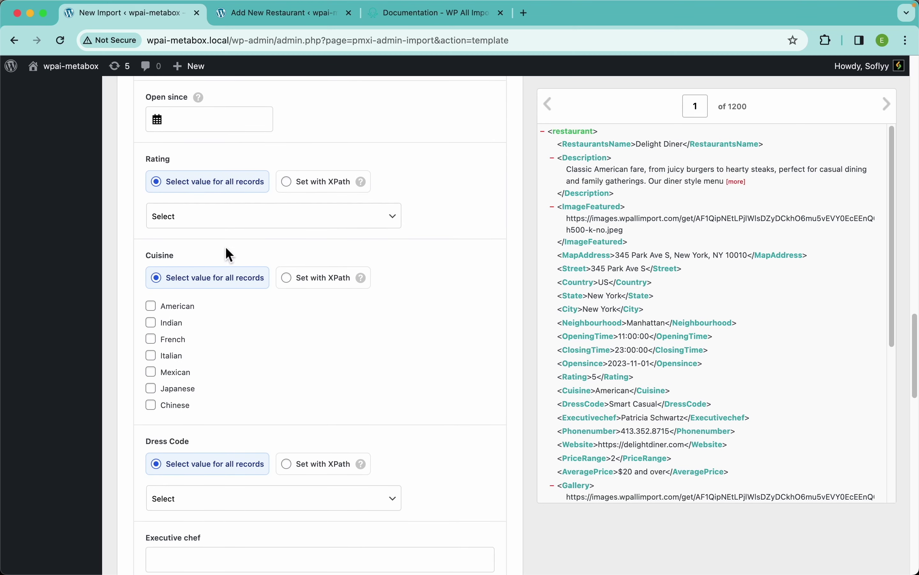
click(227, 212)
click(297, 297)
scroll(236, 268, down, 4)
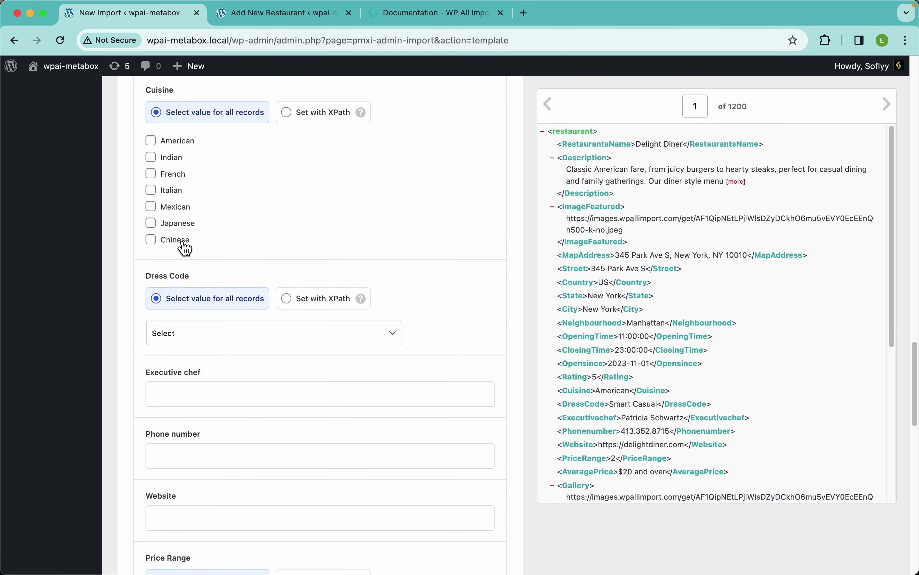
click(151, 190)
scroll(276, 337, down, 4)
Clear the fixed Opening Time and map the field to {OpeningTime[1]} instead.
scroll(275, 336, up, 12)
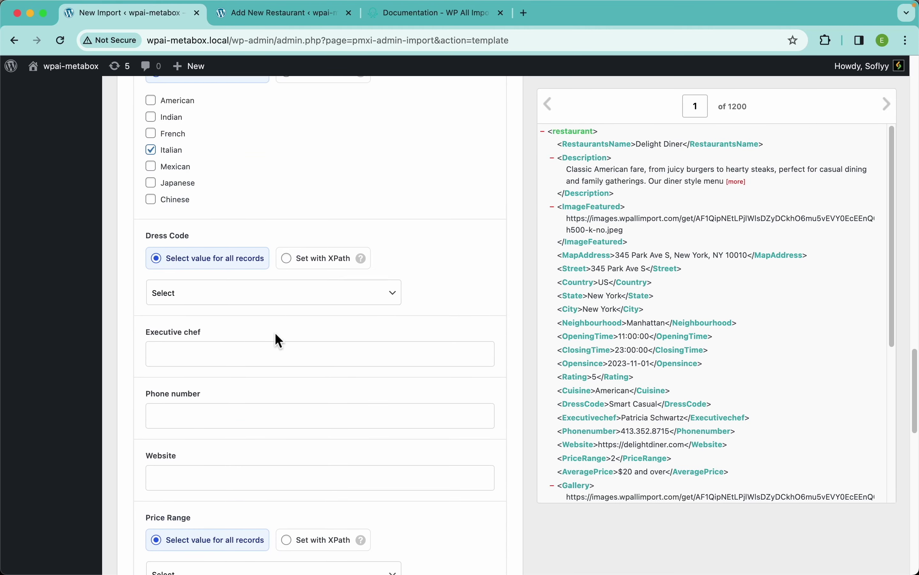
scroll(276, 335, down, 3)
scroll(276, 334, up, 2)
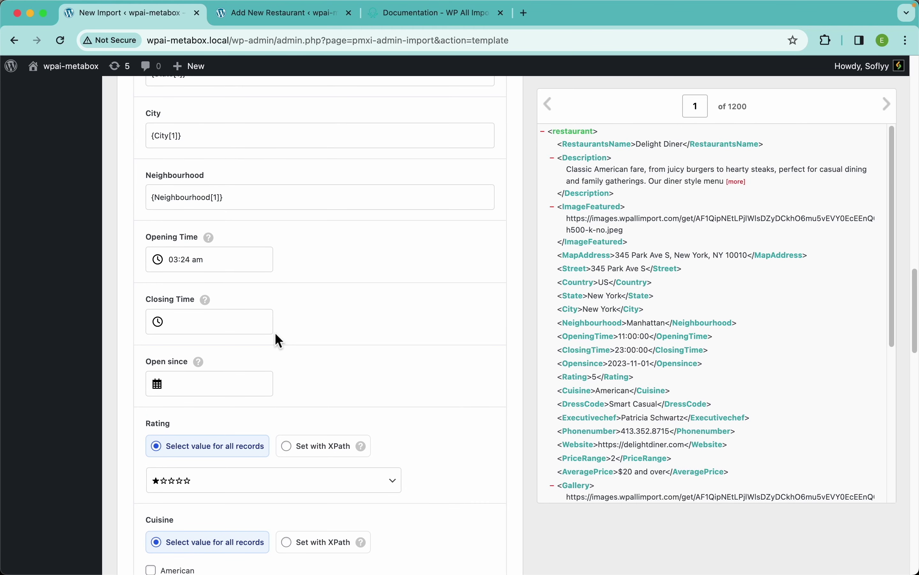
click(215, 259)
key(BackSpace)
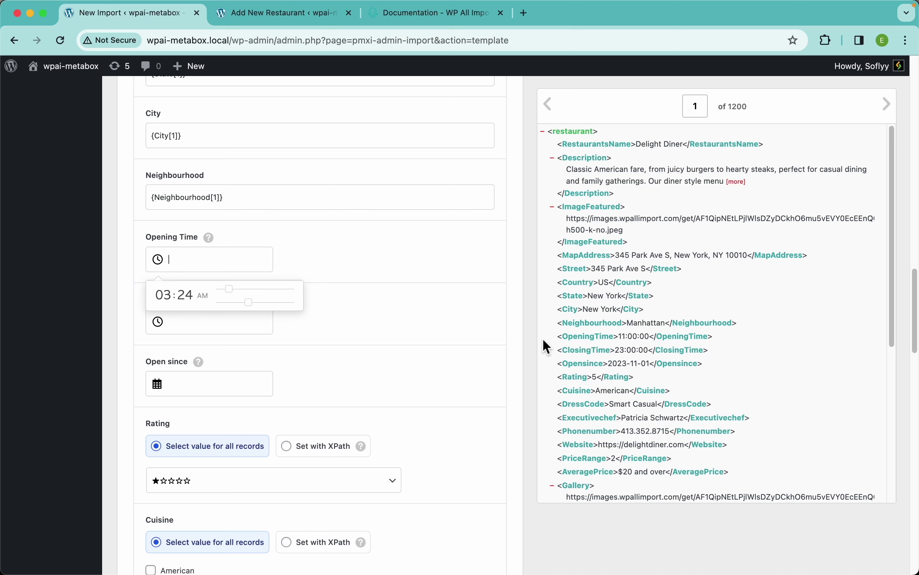
drag(590, 336, 203, 262)
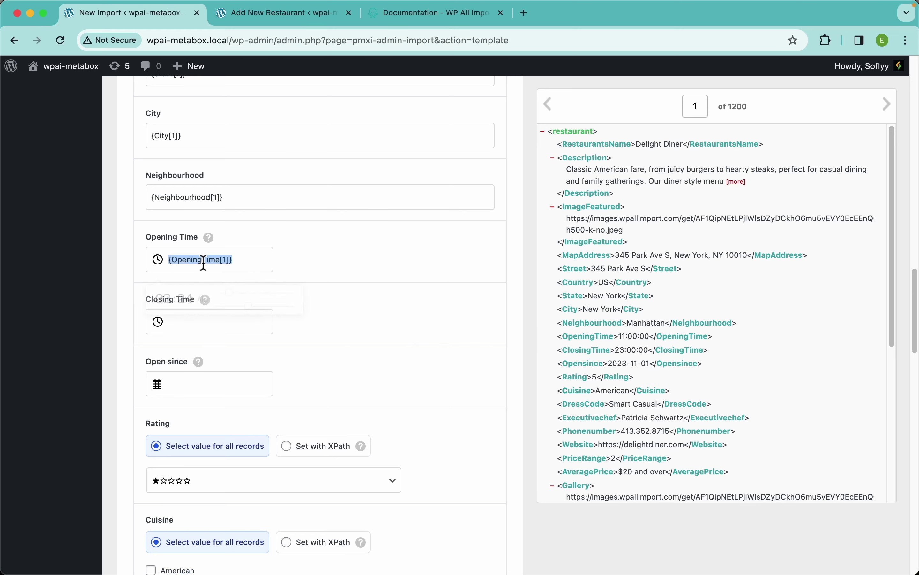
click(334, 301)
mouse_move(215, 243)
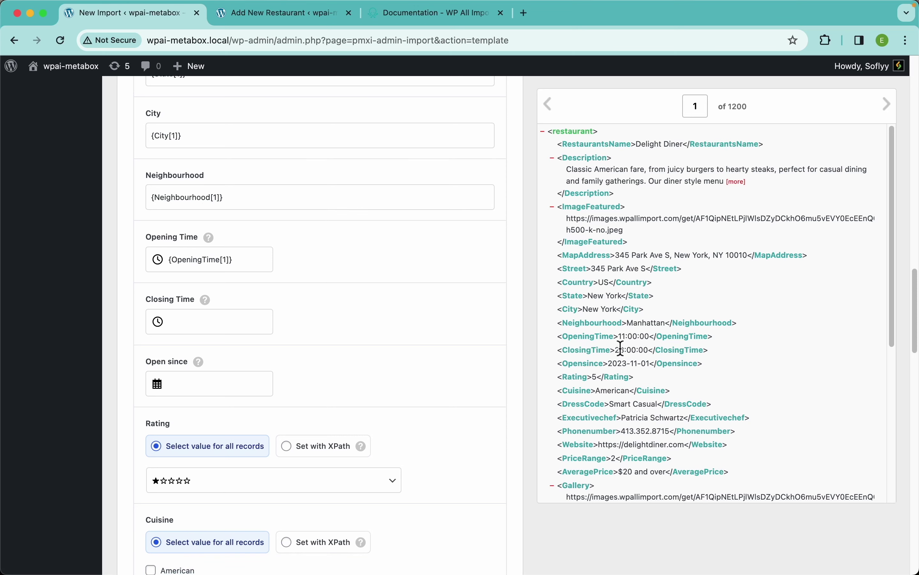
Map the Closing Time field to {ClosingTime[1]} and the Open since date to {Opensince[1]}.
drag(593, 350, 230, 326)
click(394, 326)
scroll(366, 331, down, 5)
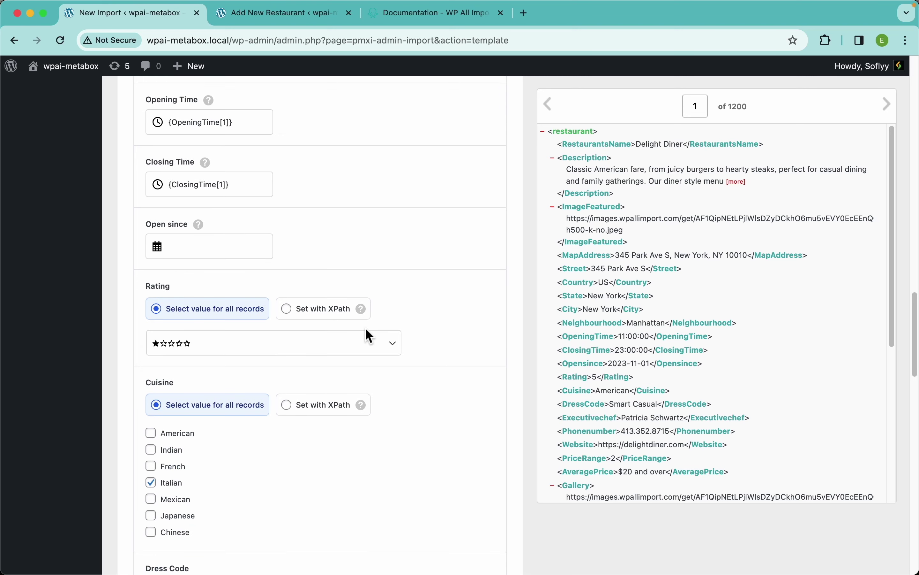
drag(595, 365, 228, 251)
click(344, 248)
Switch the Rating field to Set with XPath and map it to {Rating[1]}.
scroll(266, 273, down, 2)
click(323, 262)
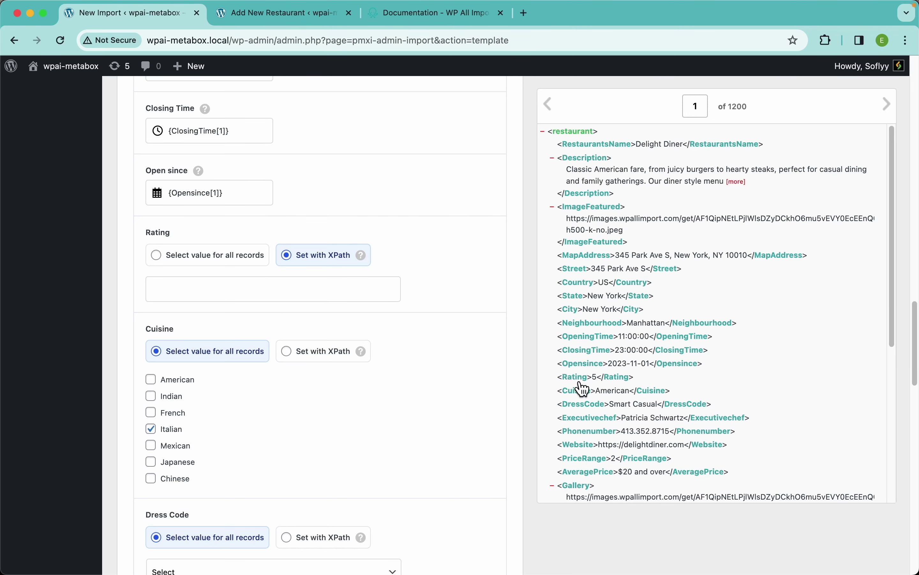
drag(583, 386, 334, 303)
Switch Cuisine and Dress Code to Set with XPath and map them to {Cuisine[1]} and {DressCode[1]}.
scroll(460, 356, down, 3)
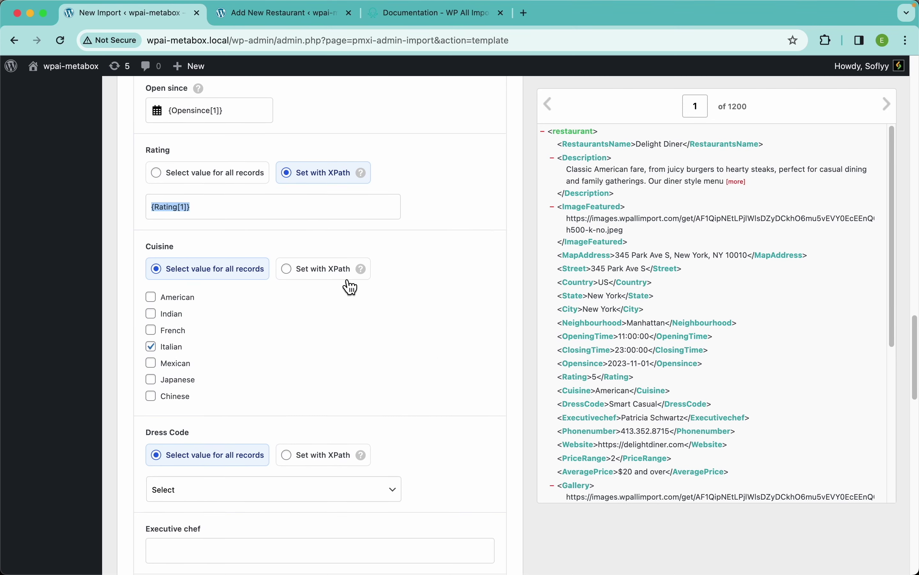
click(338, 272)
drag(580, 398, 293, 321)
click(328, 369)
drag(582, 404, 327, 397)
Map Executive chef, Phone number and Website to {Executivechef[1]}, {Phonenumber[1]} and {Website[1]}.
scroll(463, 400, down, 1)
scroll(463, 399, down, 7)
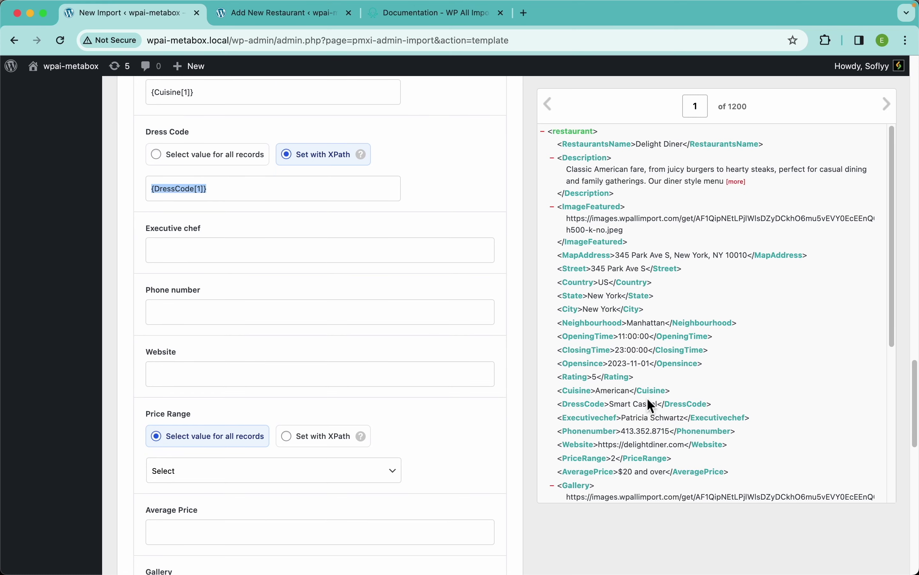
drag(591, 425, 258, 249)
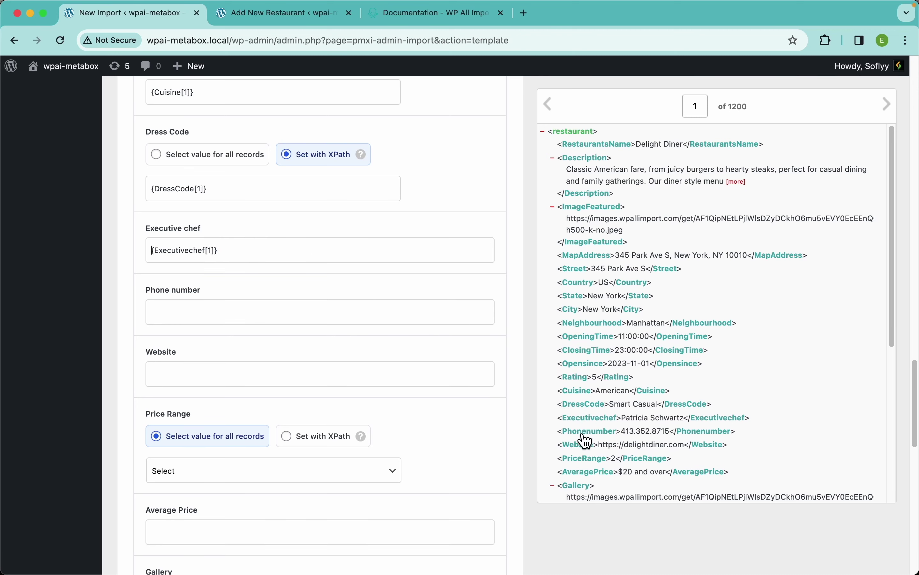
drag(586, 434, 296, 314)
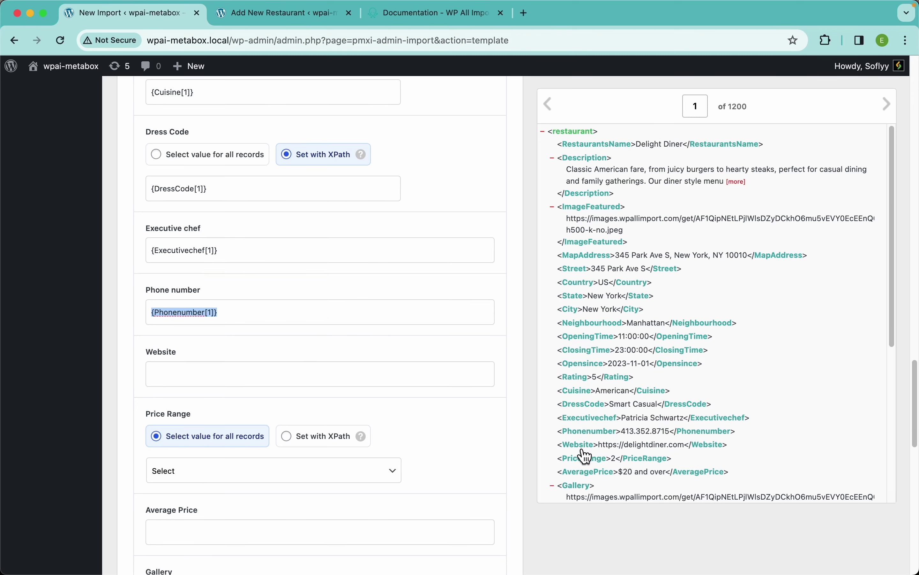
drag(586, 450, 375, 386)
Set Price Range with XPath to {PriceRange[1]} and map Average Price to {AveragePrice[1]}.
scroll(399, 393, down, 4)
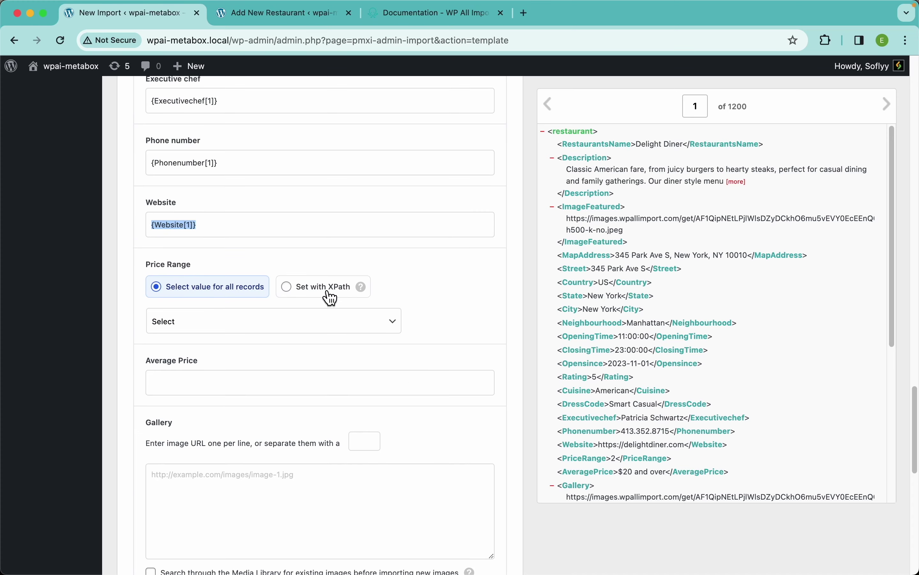
click(330, 298)
scroll(648, 408, down, 5)
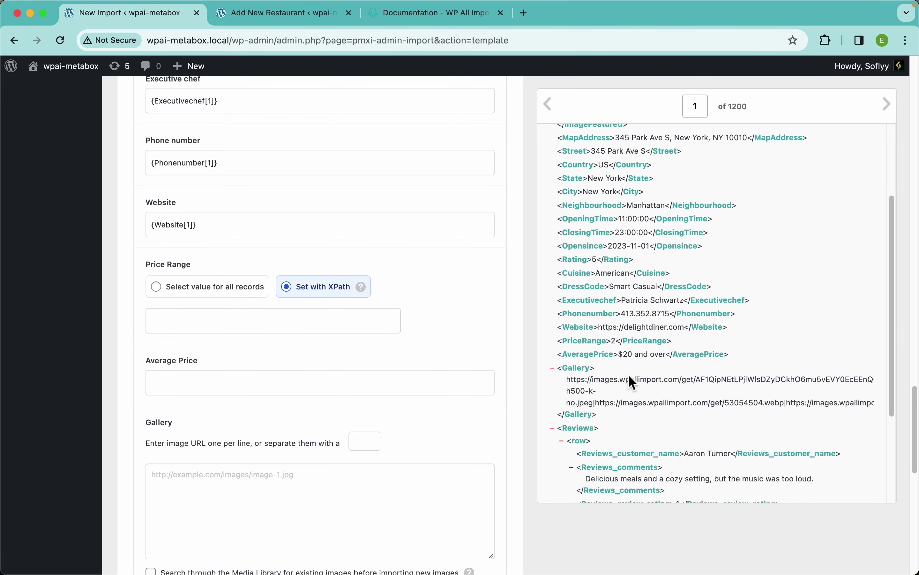
drag(595, 344, 371, 320)
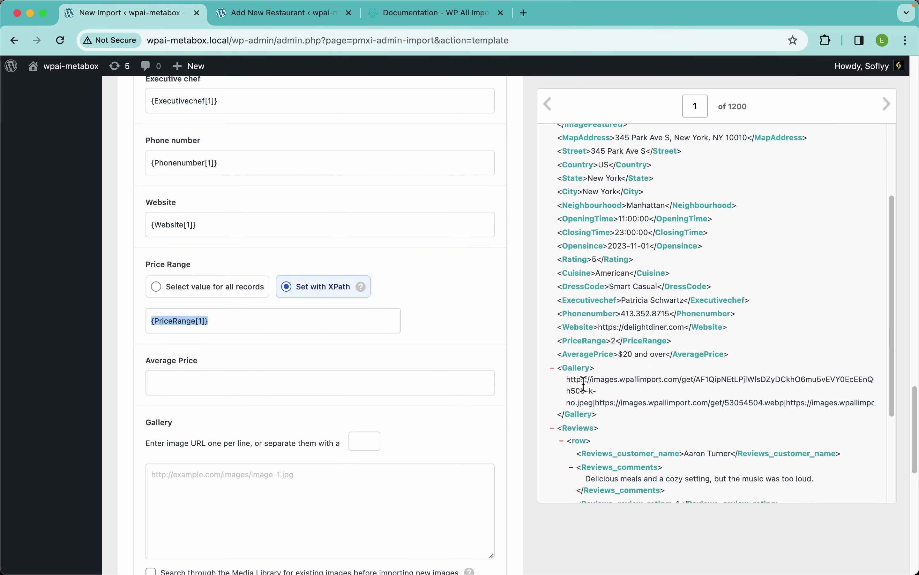
drag(587, 354, 380, 384)
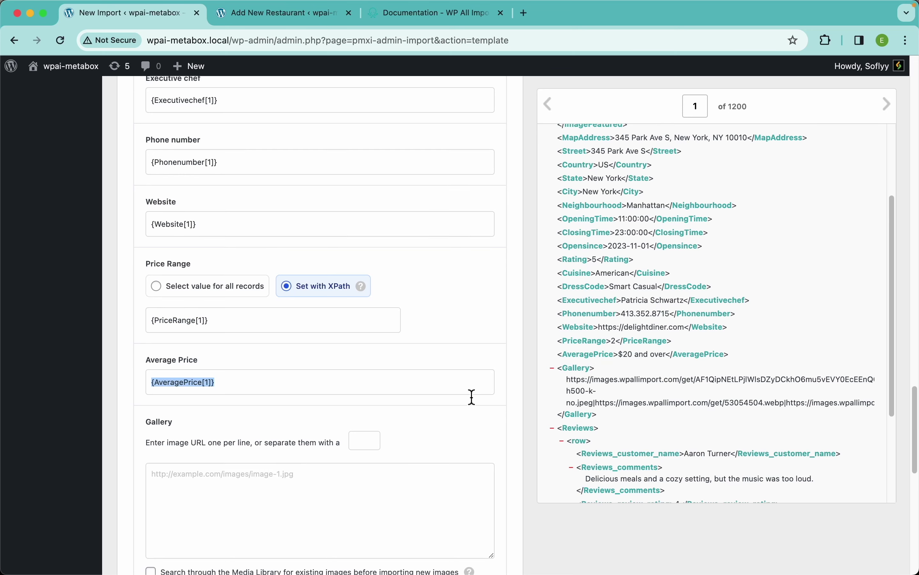
Map the Gallery field to {Gallery[1]} and set its image URL separator to the pipe character copied from the XML data.
scroll(472, 397, down, 4)
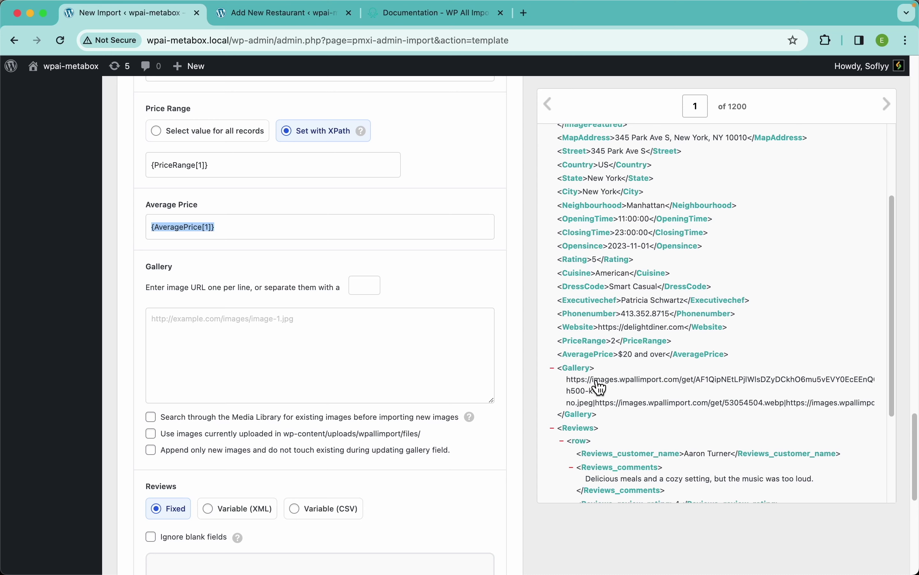
drag(582, 381, 311, 333)
scroll(637, 383, up, 5)
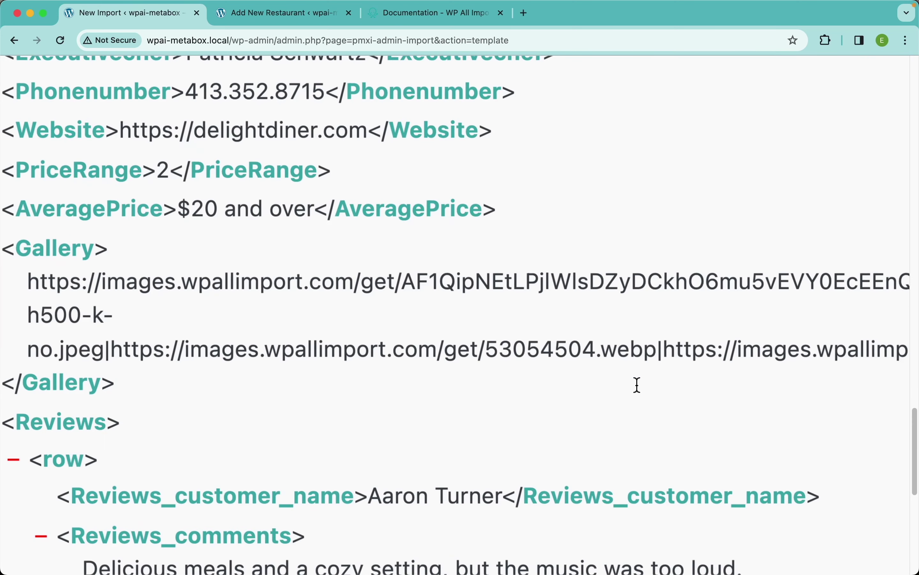
scroll(638, 385, left, 3)
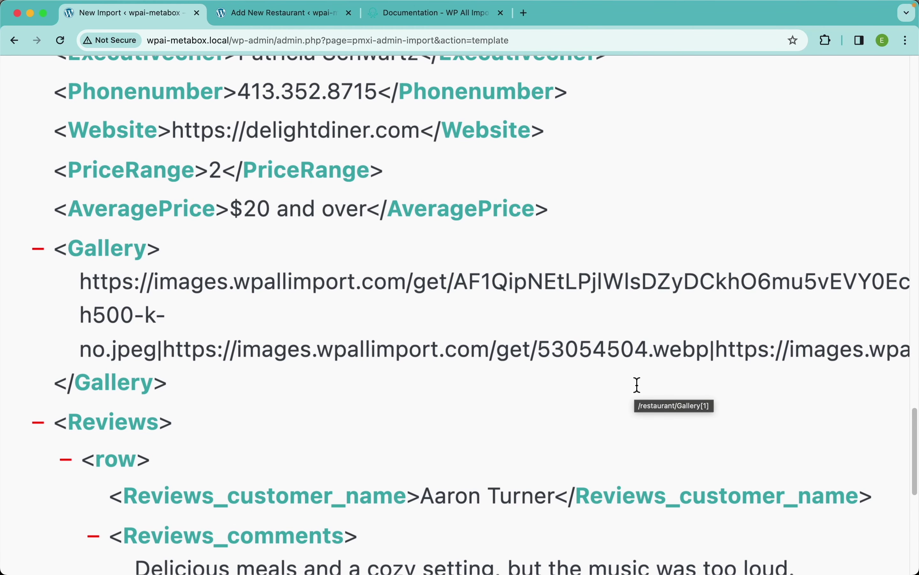
scroll(638, 385, left, 2)
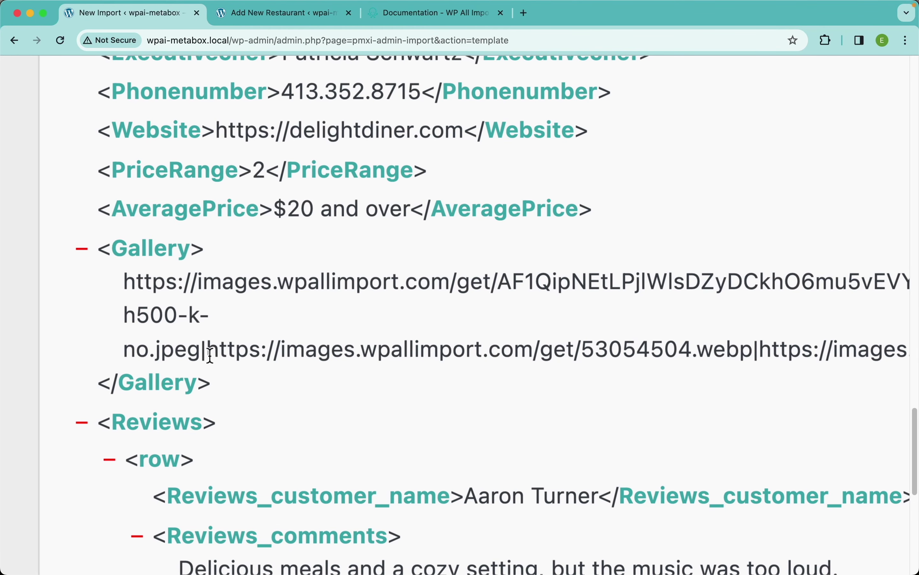
drag(207, 351, 202, 355)
key(super+c)
scroll(252, 349, down, 5)
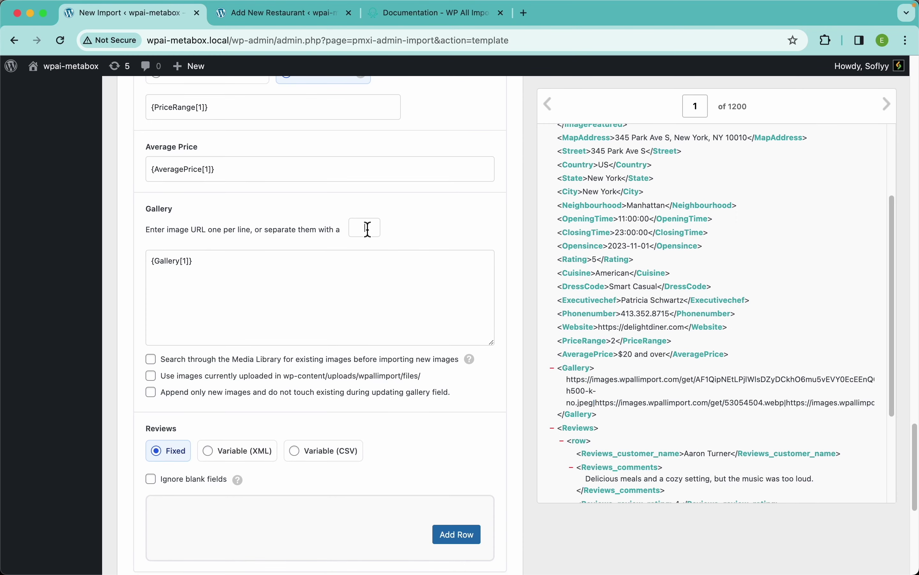
click(357, 230)
key(super+v)
Enable searching the Media Library for existing gallery images before importing new ones, matching images by URL.
click(247, 365)
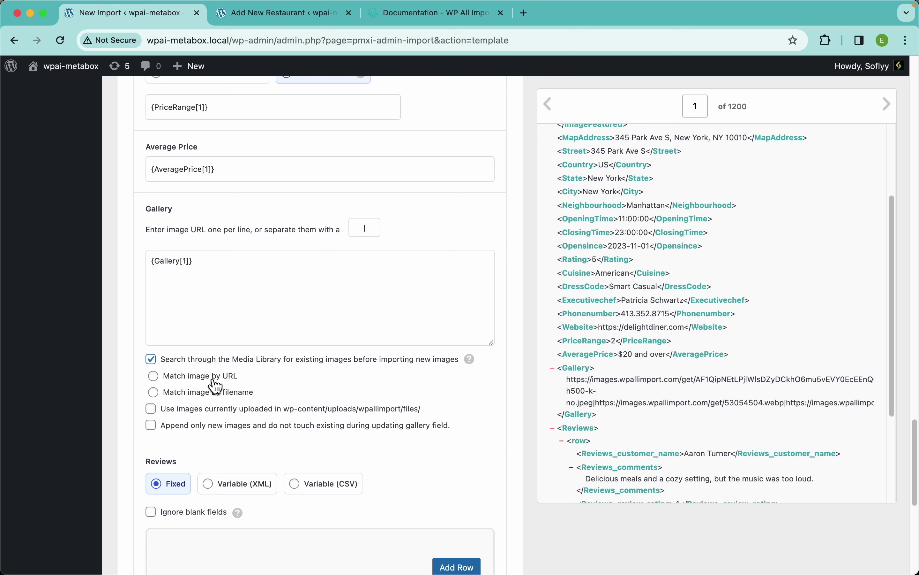
mouse_move(475, 364)
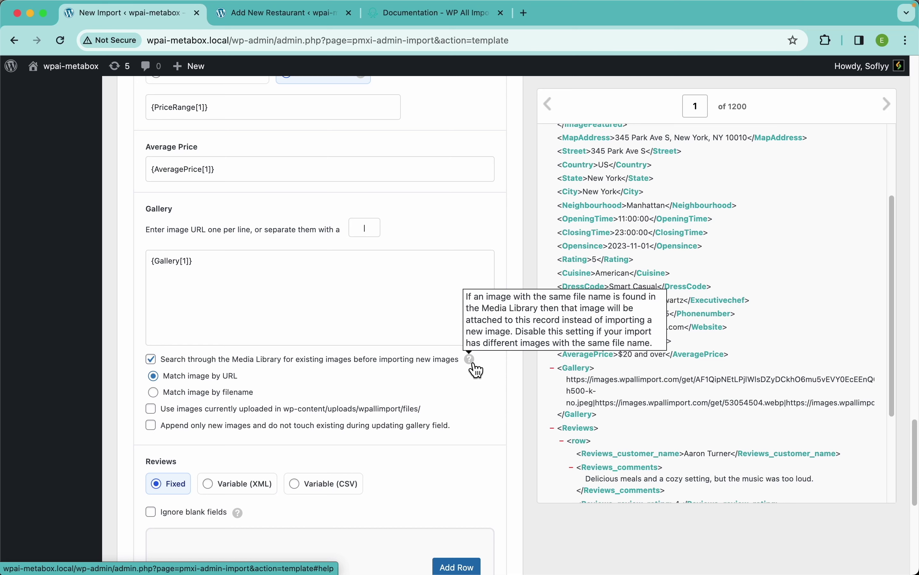
Set the repeating Reviews group to Variable (XML) mode.
scroll(283, 399, down, 5)
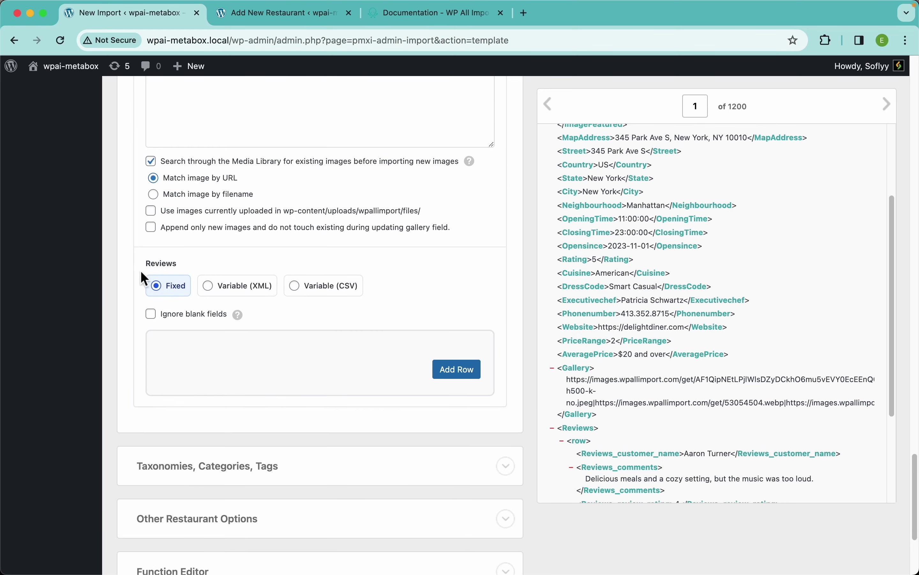
scroll(288, 302, down, 2)
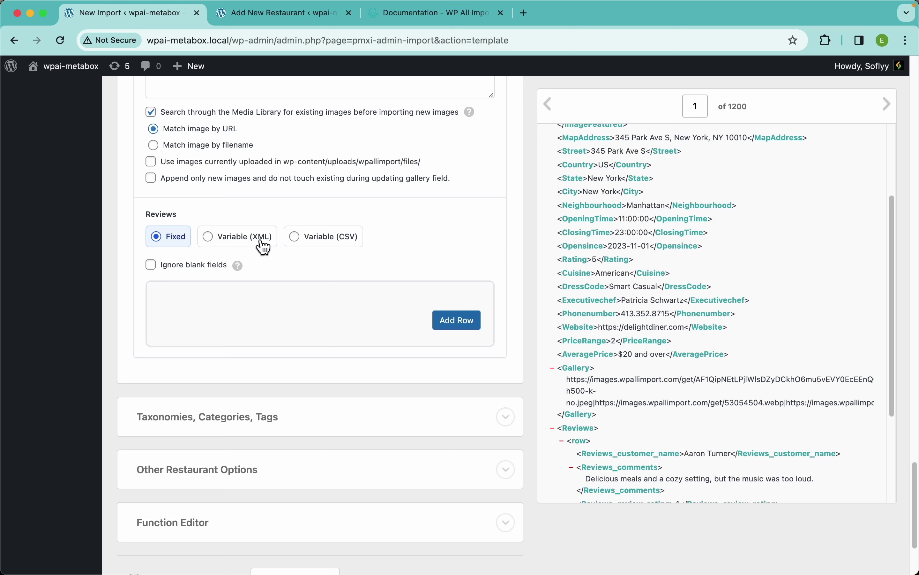
click(242, 239)
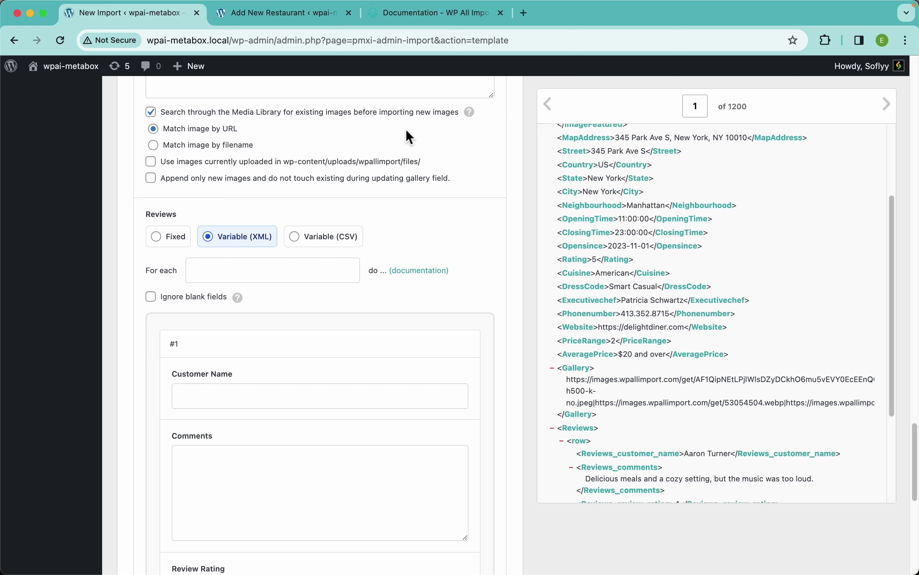
Consult the WP All Import documentation's list of Meta Box topics under Import, and return to the import template.
click(420, 21)
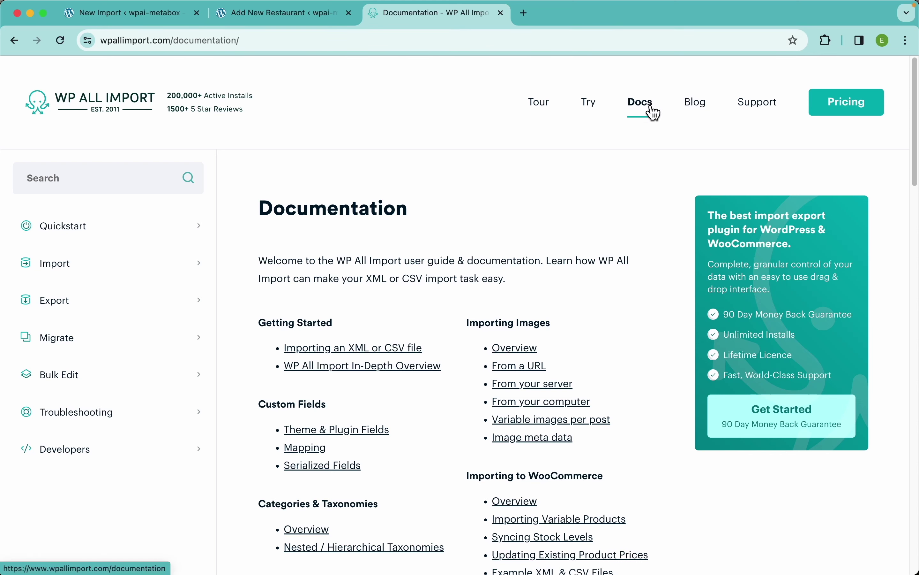
click(120, 276)
scroll(89, 351, down, 5)
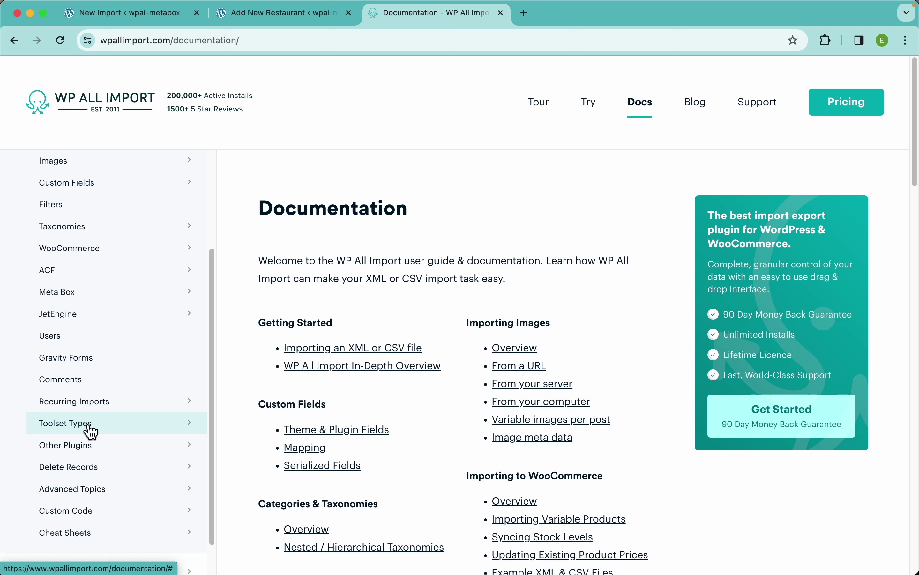
click(78, 291)
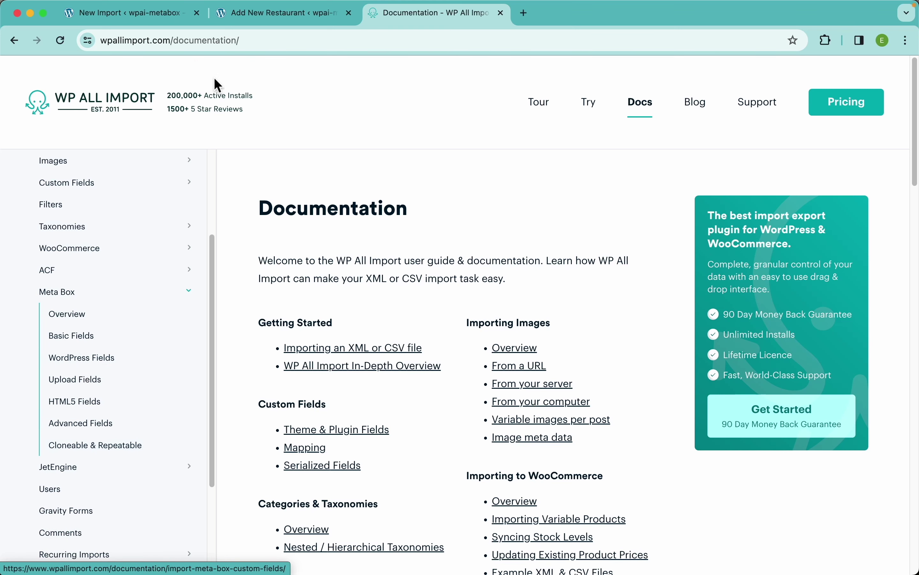
click(144, 22)
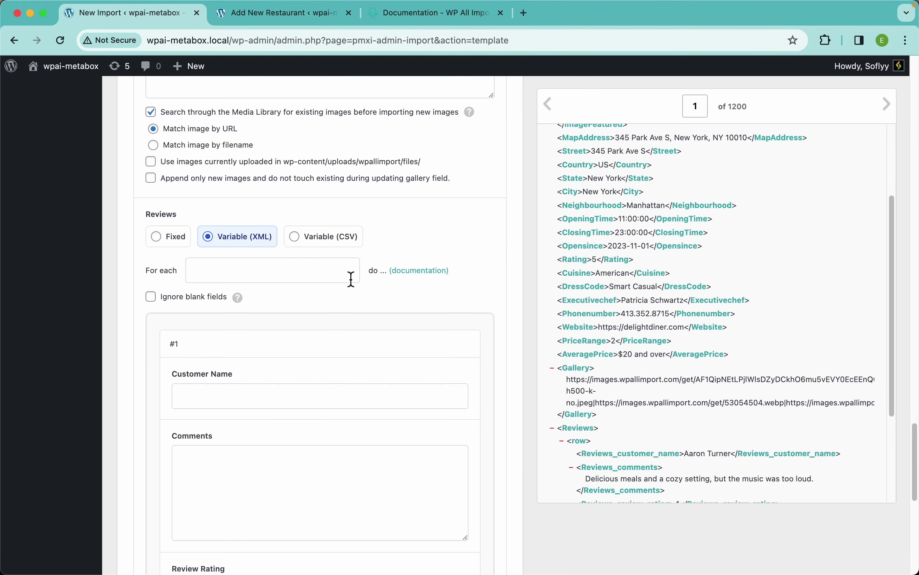
Set the Reviews group to loop for each {Reviews/row}, using a review row from the XML data without index numbers.
scroll(730, 426, down, 4)
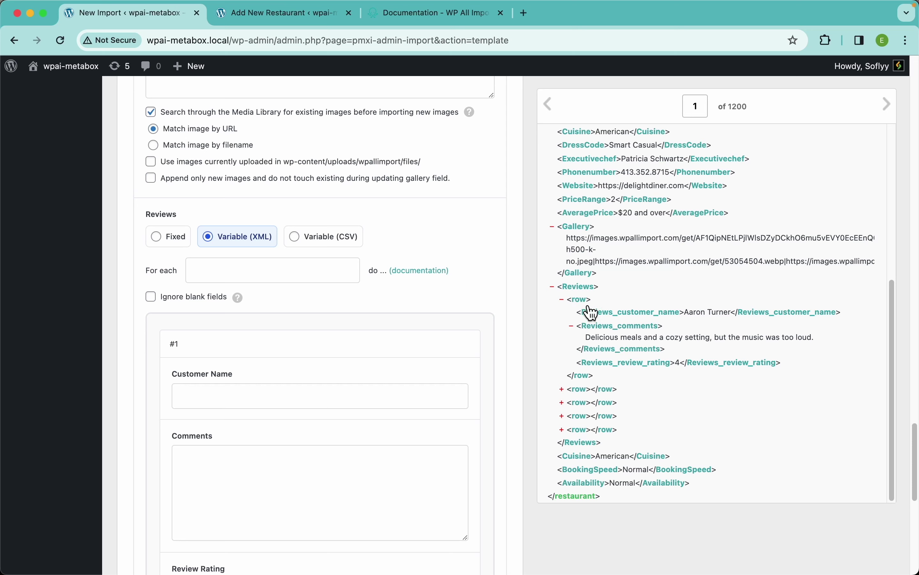
drag(595, 300, 589, 310)
drag(584, 415, 277, 269)
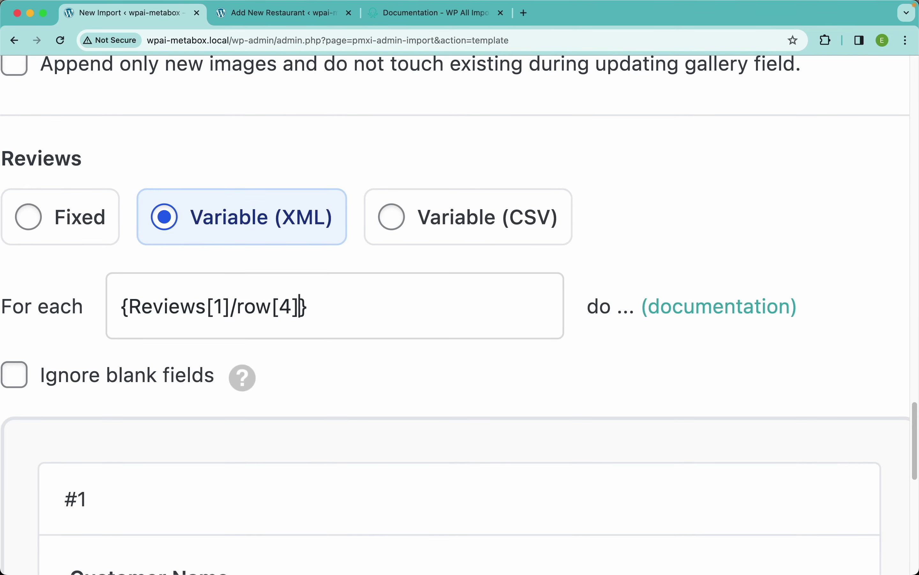
key(BackSpace)
key(BackSpace)
key(BackSpace)
key(Left)
key(Left)
key(Left)
key(Left)
key(BackSpace)
key(BackSpace)
key(BackSpace)
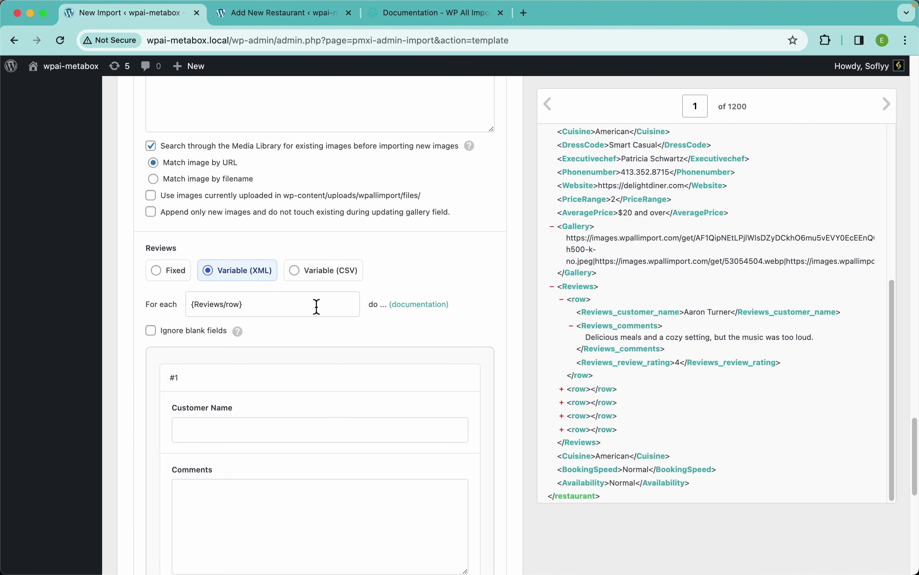
Map the review's Customer Name, Comments and Review Rating, the latter set with XPath, to the matching elements of the first XML review row.
scroll(385, 304, down, 2)
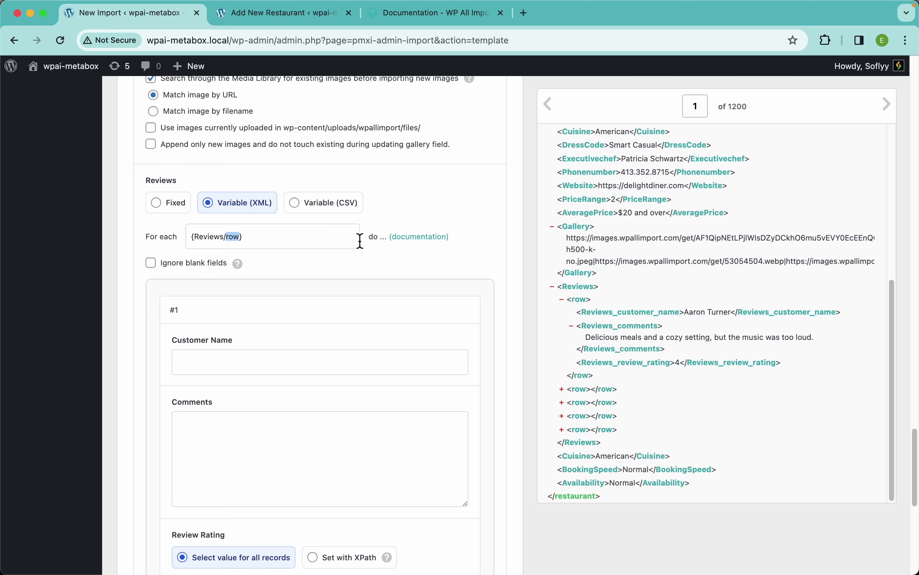
scroll(278, 293, down, 2)
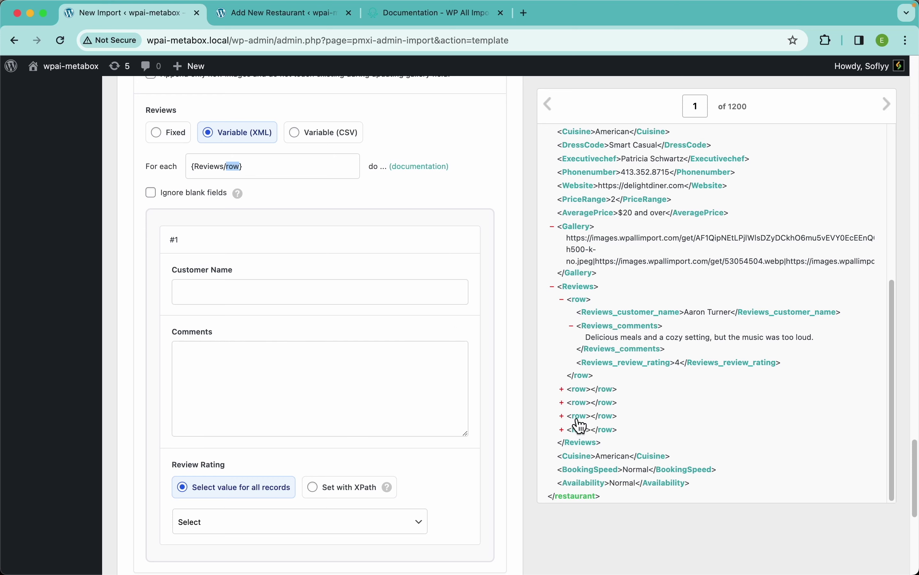
drag(620, 321, 296, 296)
drag(604, 327, 473, 371)
click(268, 522)
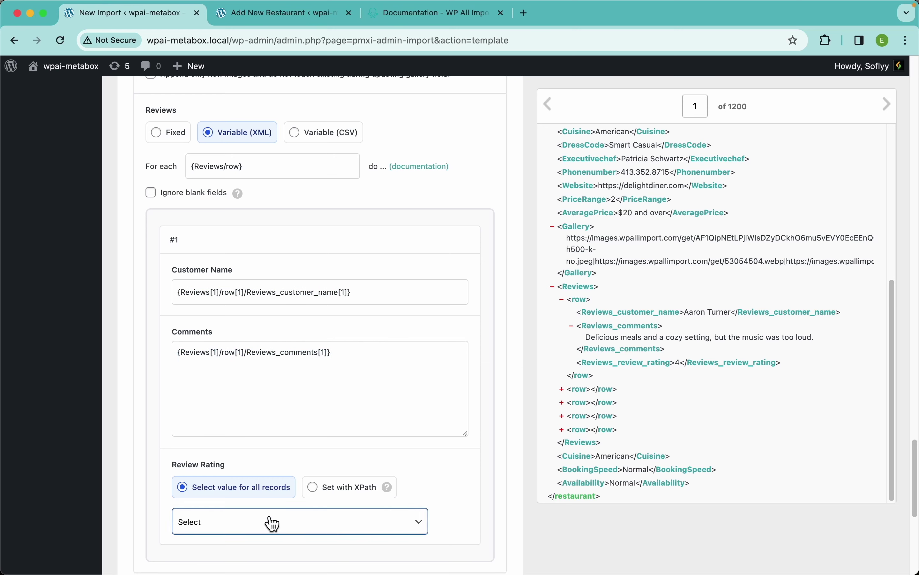
click(336, 491)
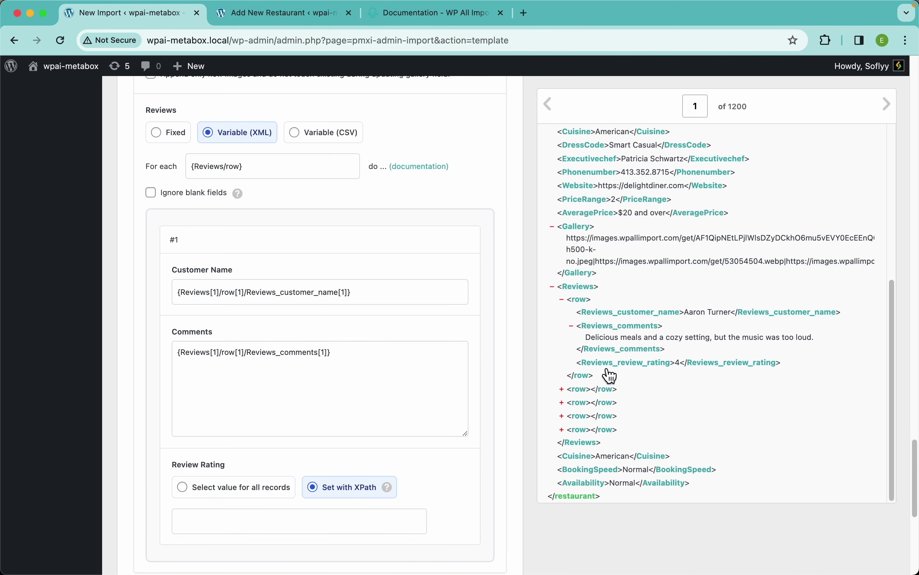
drag(608, 364, 220, 525)
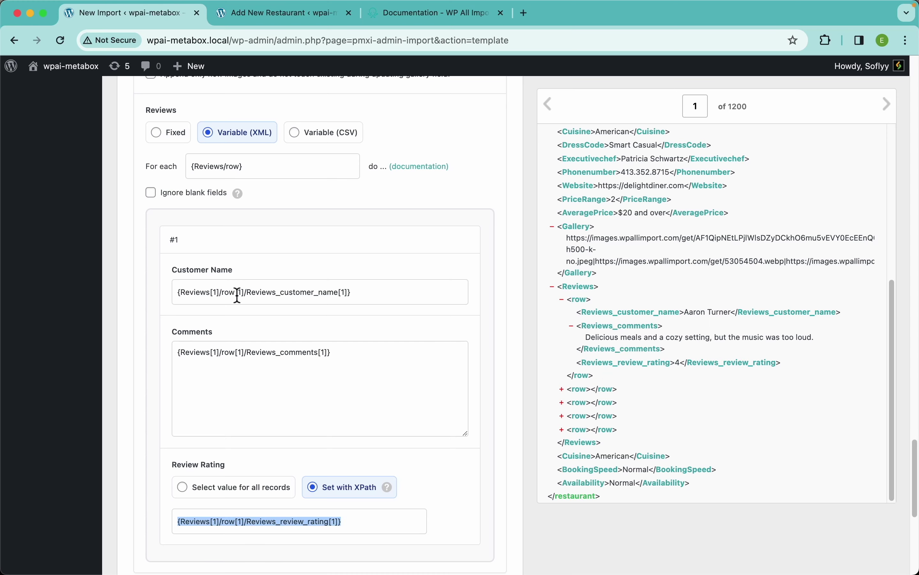
Make the review's Customer Name path relative to the row: {./Reviews_customer_name[1]}.
scroll(238, 295, up, 5)
scroll(237, 296, left, 1)
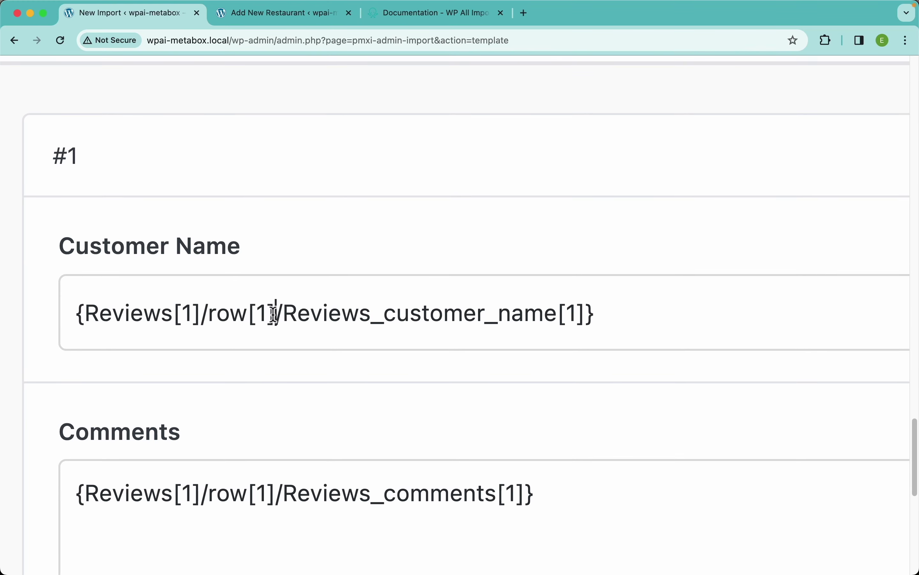
drag(268, 314, 94, 316)
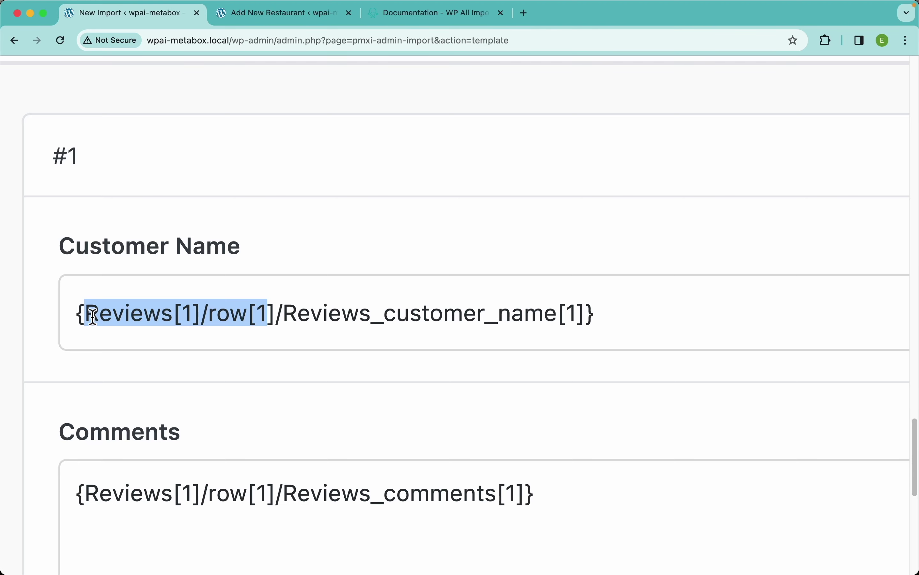
key(BackSpace)
text(.)
scroll(256, 349, down, 5)
key(Right)
key(BackSpace)
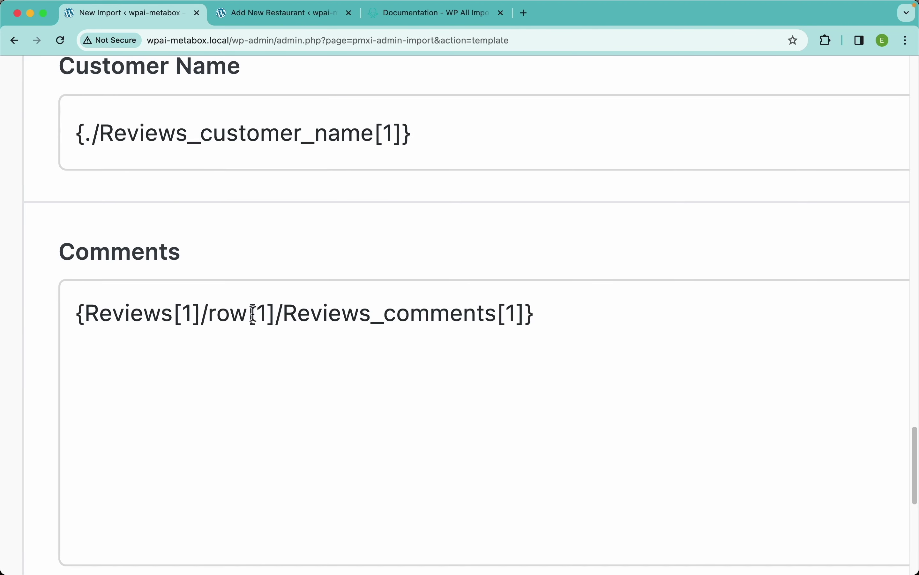
Change the review's Comments mapping to the row-relative path {./Reviews_comments[1]}.
drag(274, 314, 86, 314)
key(BackSpace)
text(.)
key(Right)
key(BackSpace)
Shorten the Review Rating XPath to the row-relative {./Reviews_review_rating[1]} and restore the page to its normal zoom.
scroll(220, 414, down, 10)
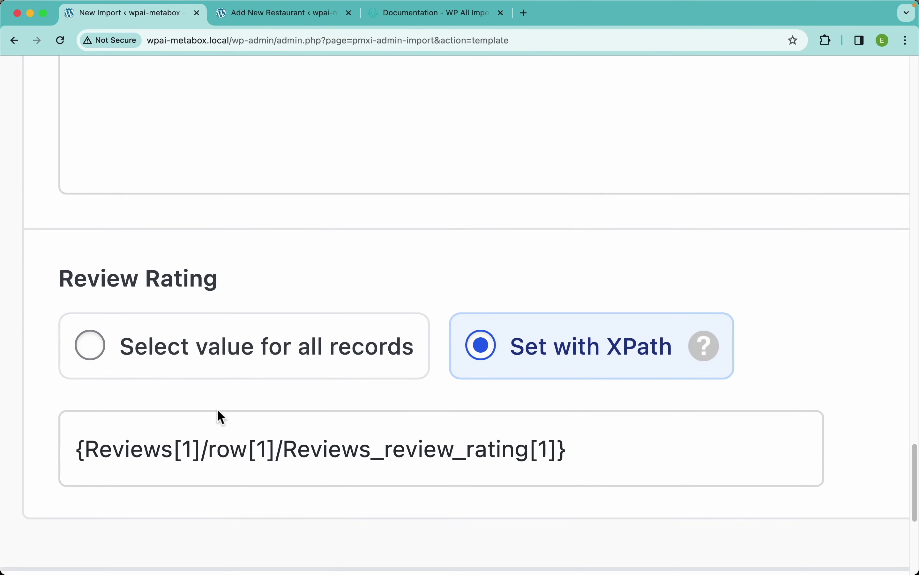
drag(276, 448, 92, 450)
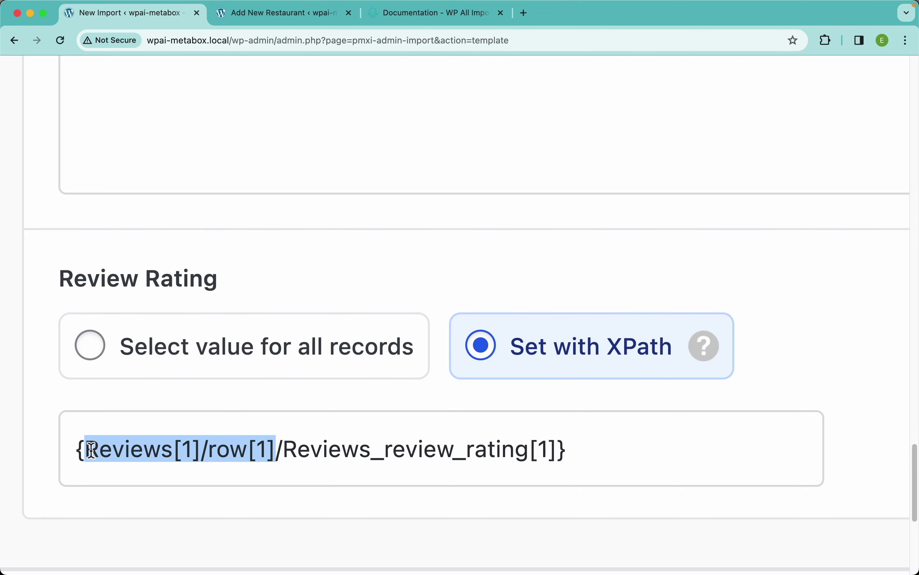
key(BackSpace)
text(.)
key(super+0)
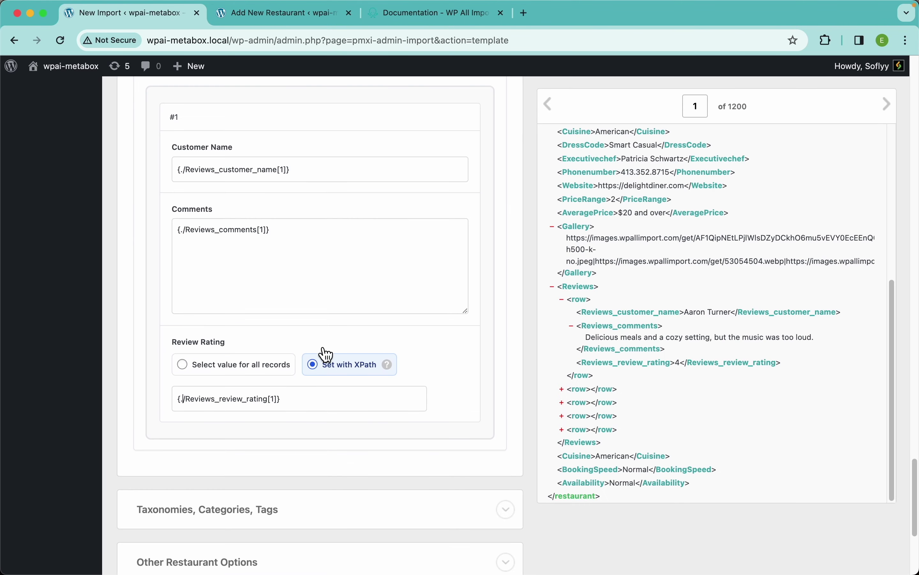
Check the Reviews loop path and its relative field paths, as well as the other Restaurant's Info field mappings.
scroll(340, 232, up, 2)
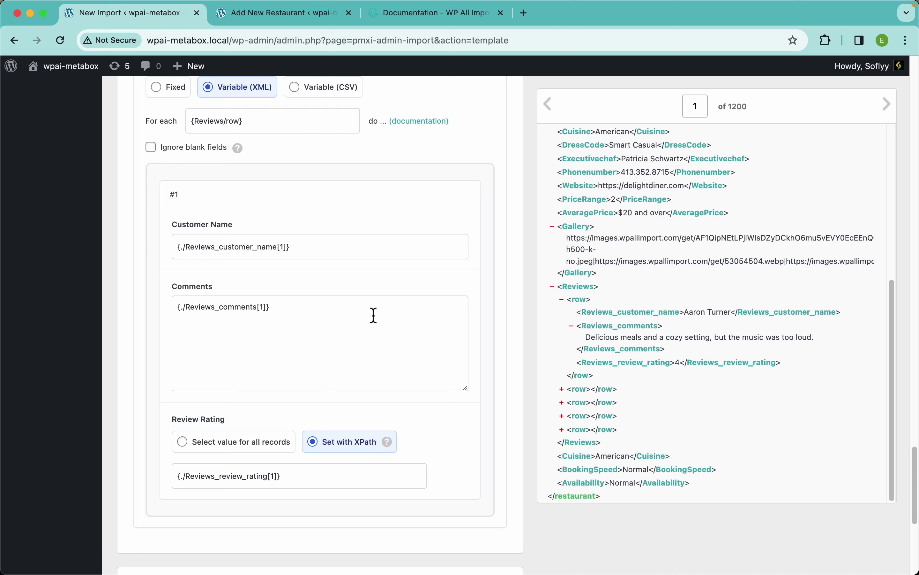
scroll(374, 315, up, 2)
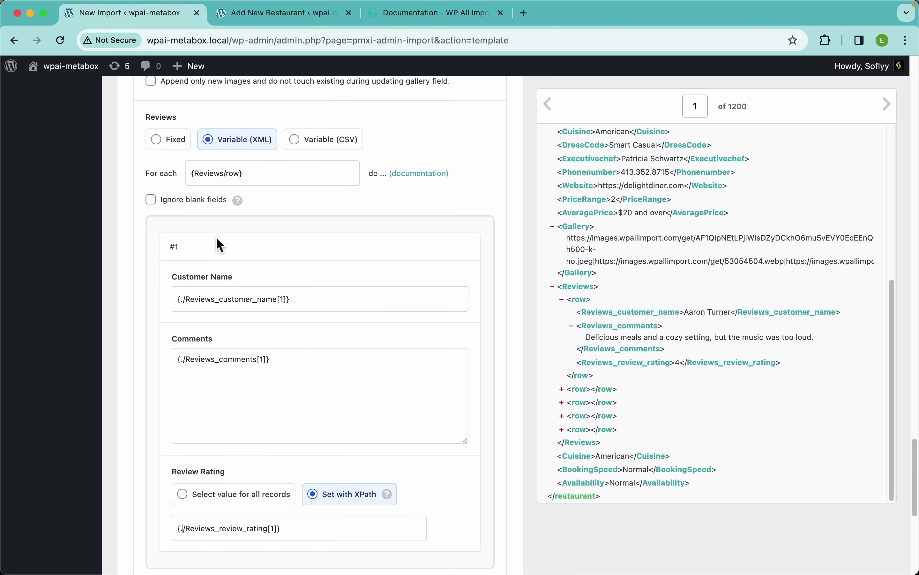
double_click(234, 175)
scroll(251, 295, down, 2)
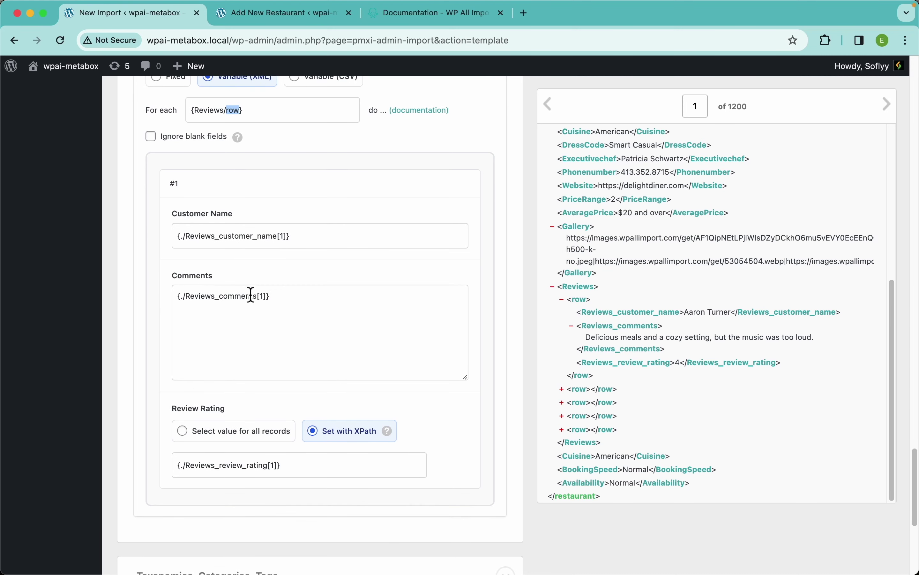
click(251, 236)
scroll(344, 325, up, 20)
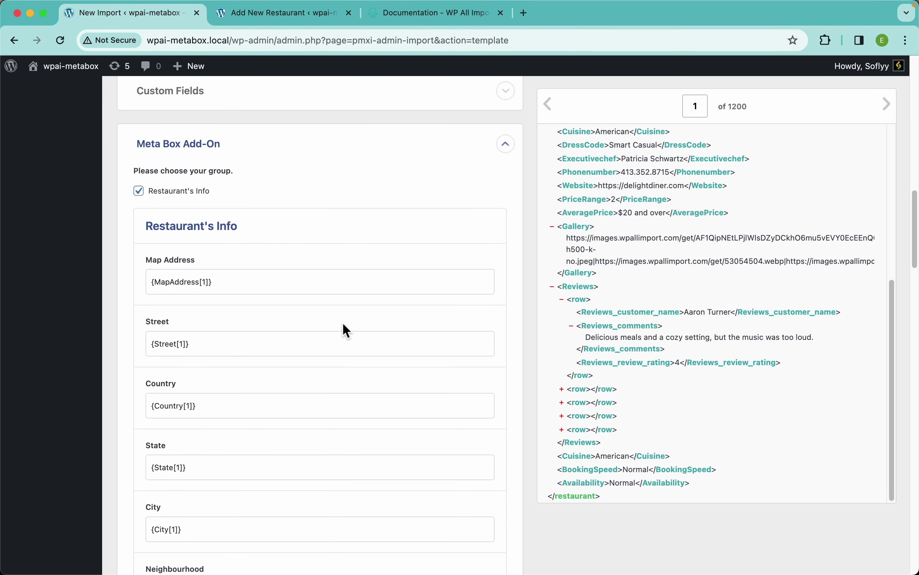
scroll(346, 331, up, 3)
scroll(318, 282, down, 20)
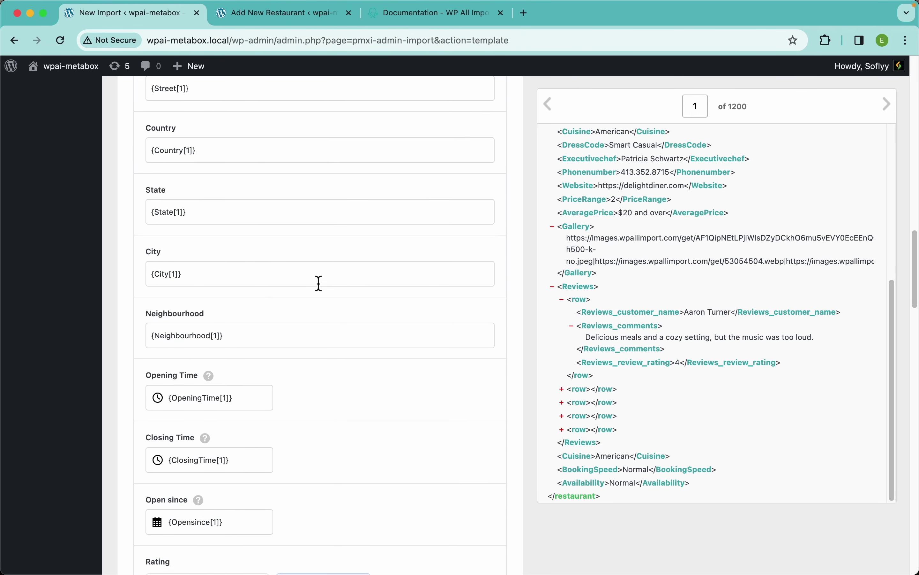
Enable the Cuisine taxonomy with just one Cuisine per restaurant and map it to {Cuisine[2]}.
scroll(388, 334, down, 13)
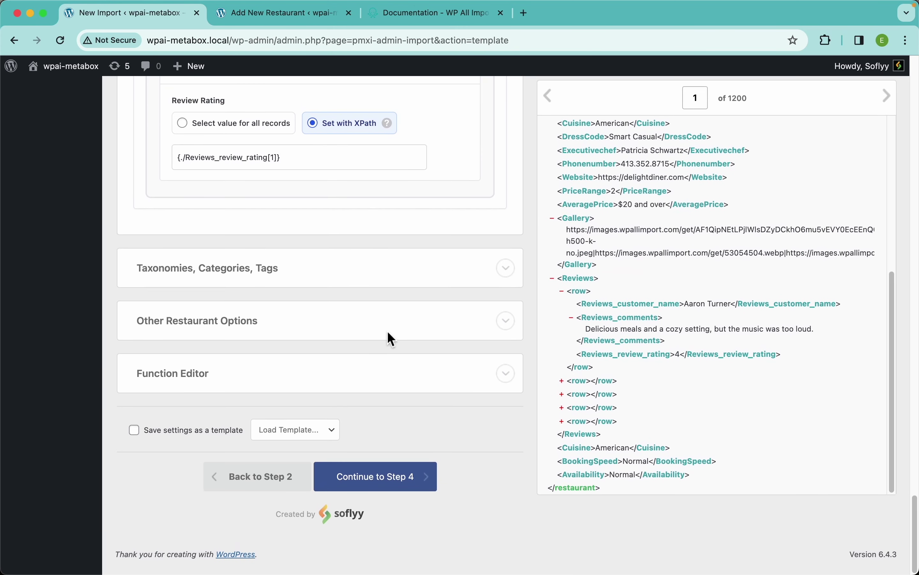
click(250, 289)
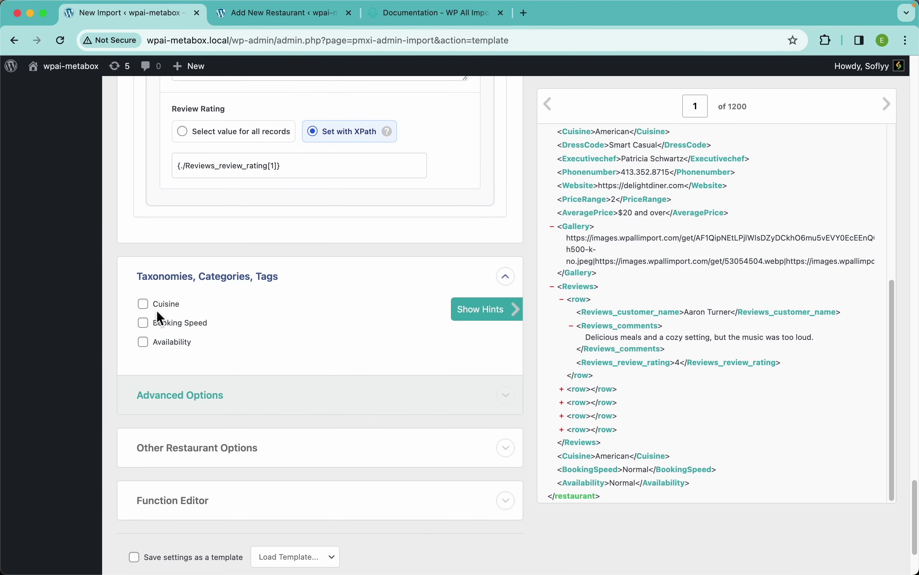
click(165, 306)
drag(580, 455, 256, 355)
Enable the Booking Speed taxonomy with one term per restaurant and map it to {BookingSpeed[1]}.
click(164, 457)
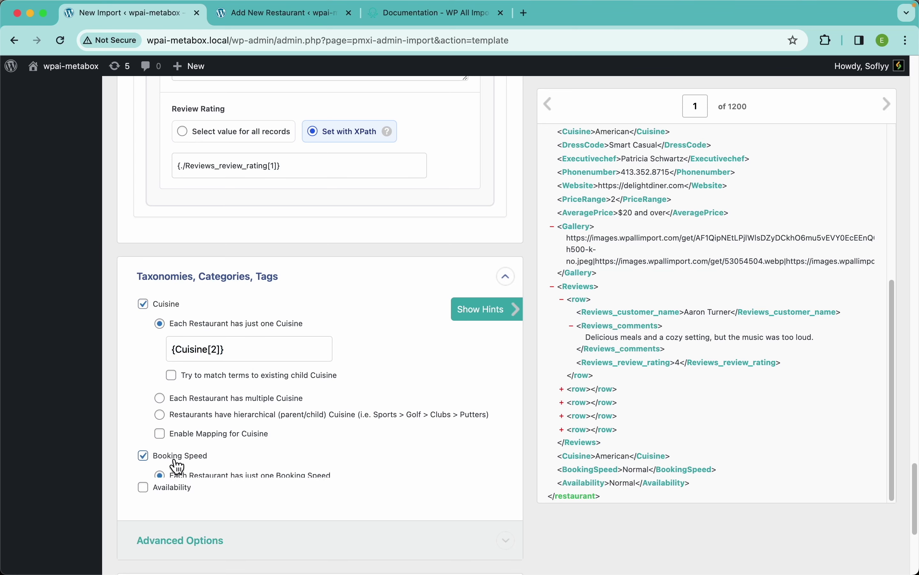
scroll(387, 413, down, 3)
drag(601, 481, 302, 400)
Enable the Availability taxonomy with a single value per restaurant and map it to {Availability[1]}.
click(178, 522)
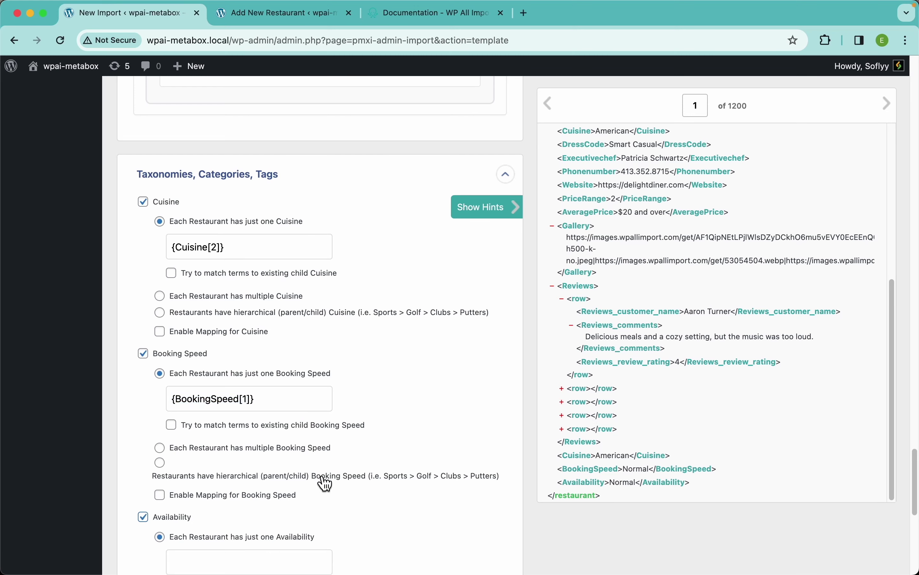
scroll(392, 458, down, 4)
drag(589, 484, 256, 429)
Continue to Step 4 of the import and auto-detect the unique identifier for the restaurant records.
scroll(396, 419, down, 9)
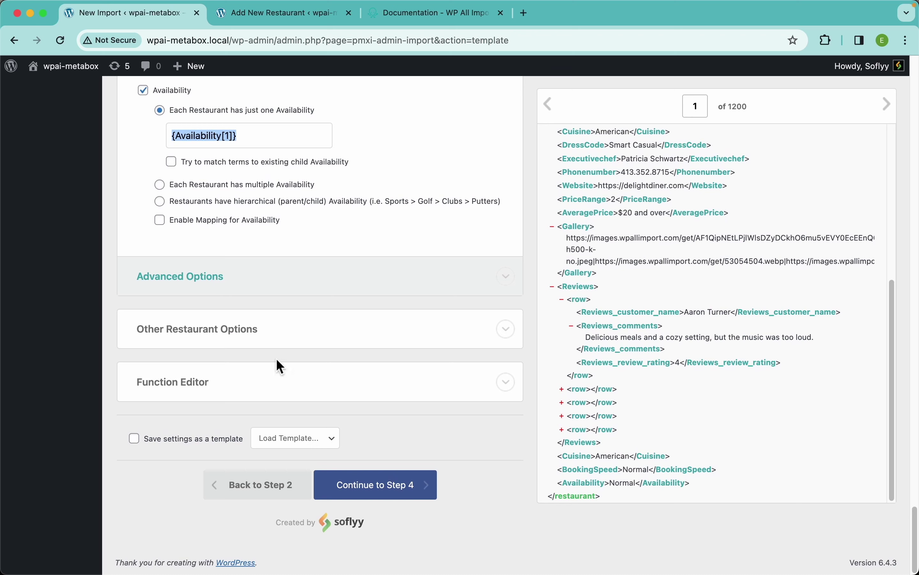
click(406, 496)
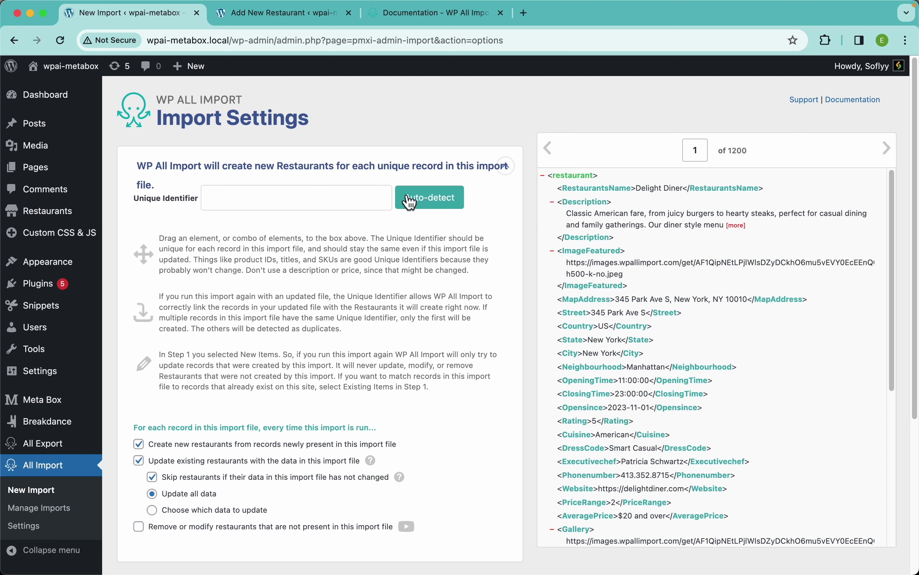
click(444, 213)
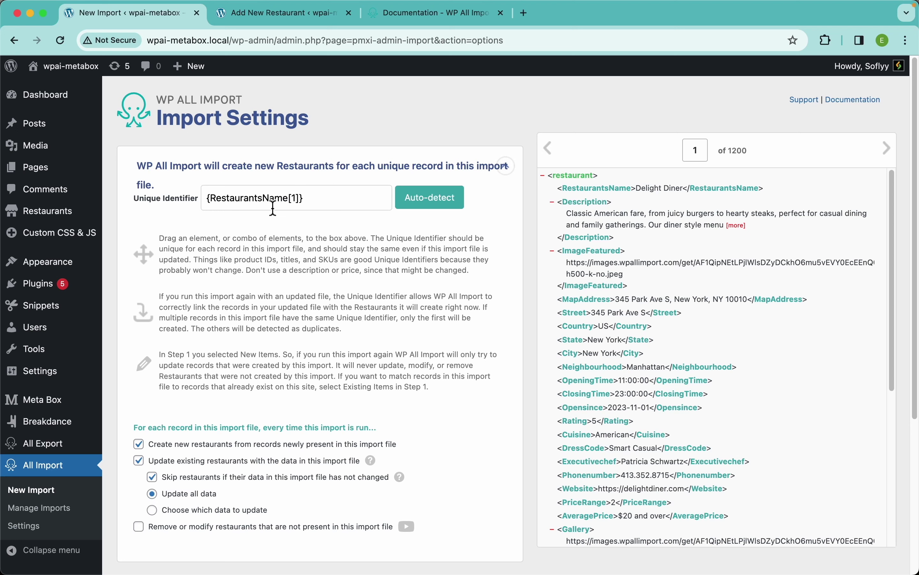
Examine the import settings for creating, updating, skipping and removing restaurants each time the import runs.
scroll(368, 295, down, 5)
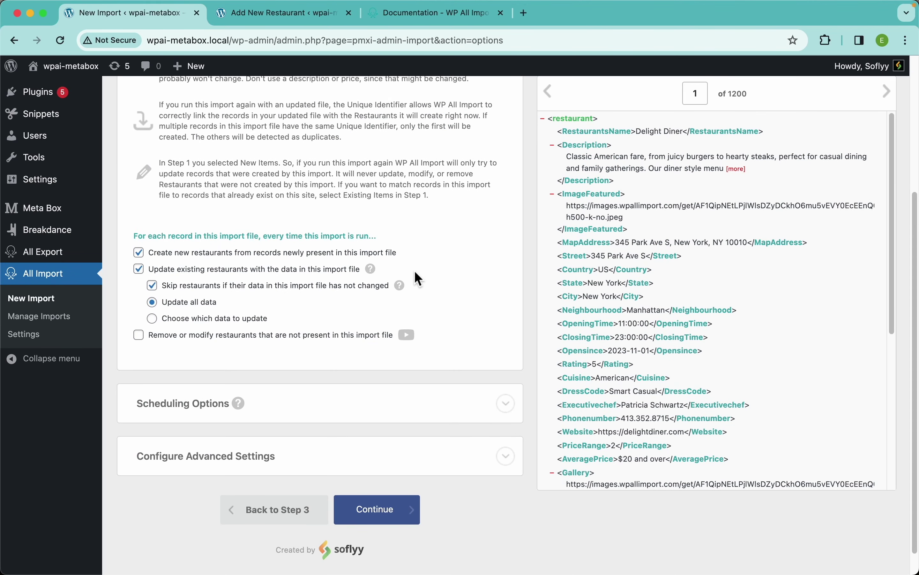
drag(411, 252, 152, 251)
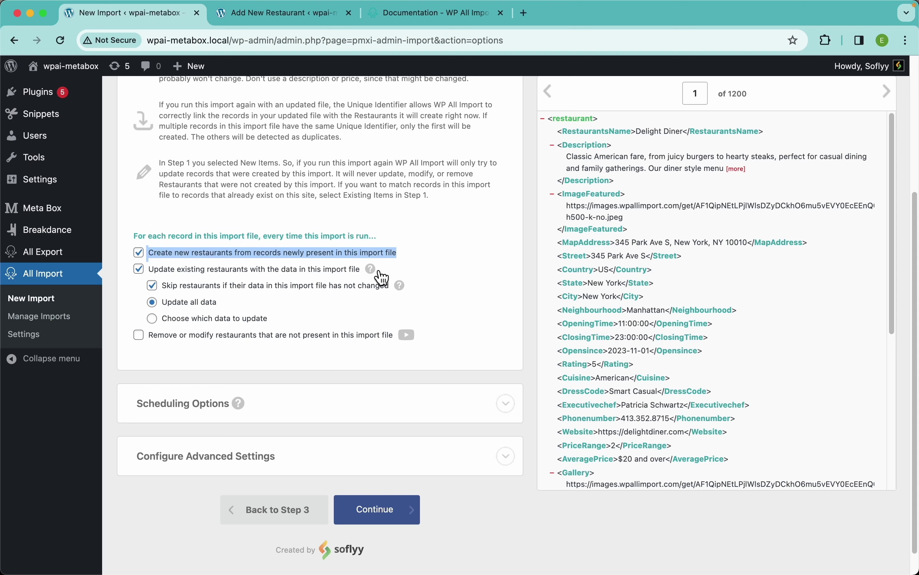
mouse_move(378, 269)
click(475, 298)
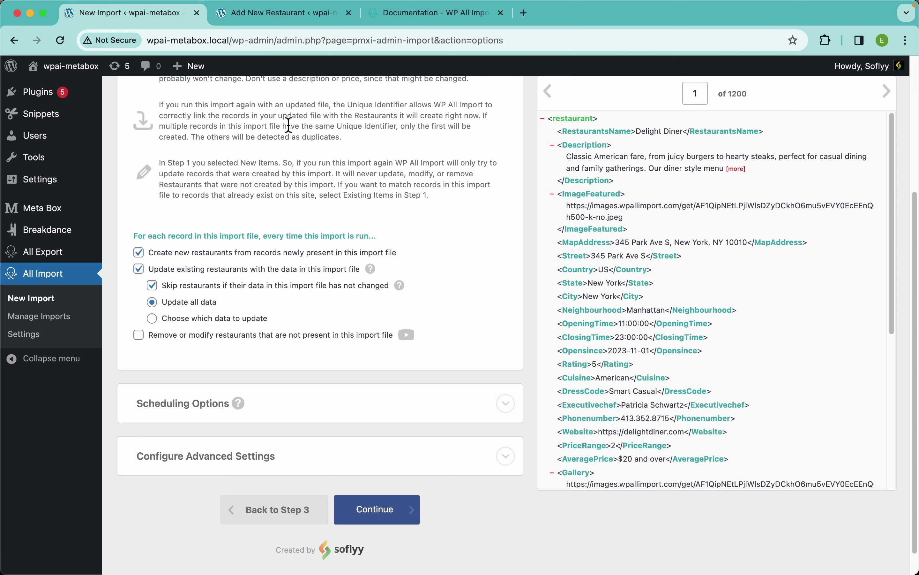
scroll(356, 283, down, 1)
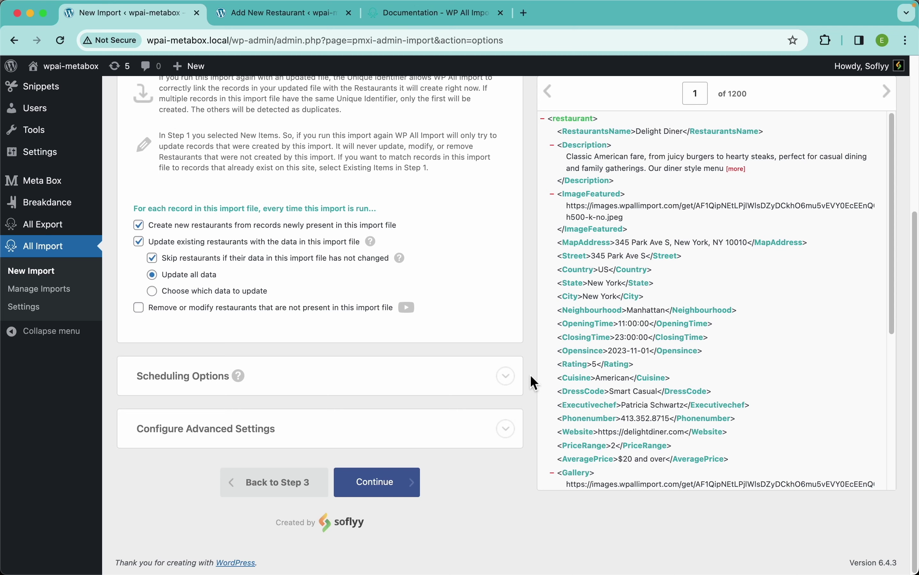
scroll(372, 300, up, 8)
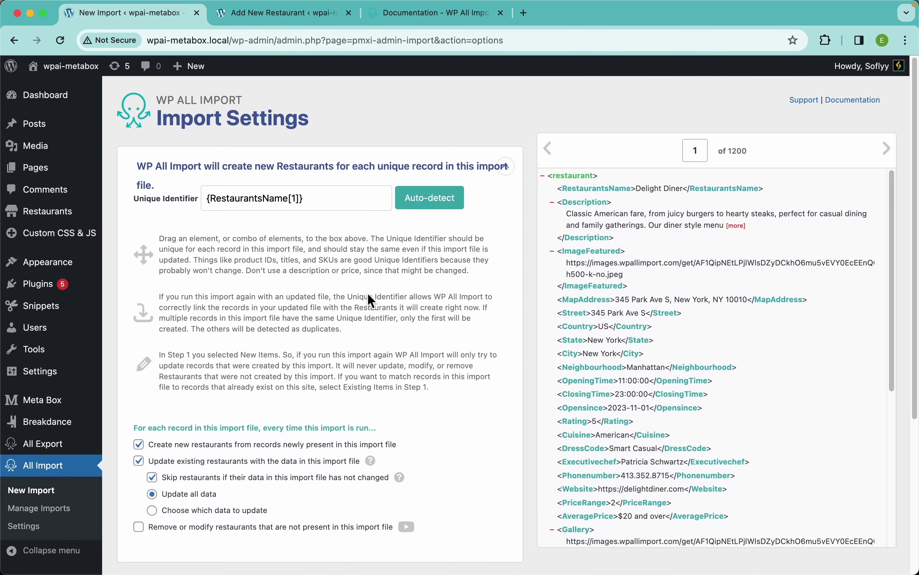
Continue from the import settings to the confirmation page and run the import of restaurants.xml.
scroll(465, 299, down, 6)
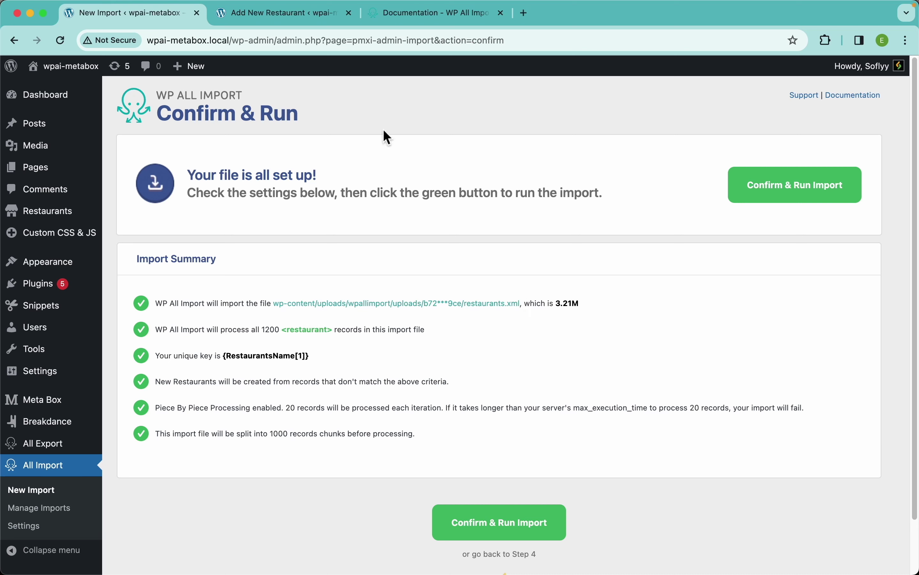
click(396, 15)
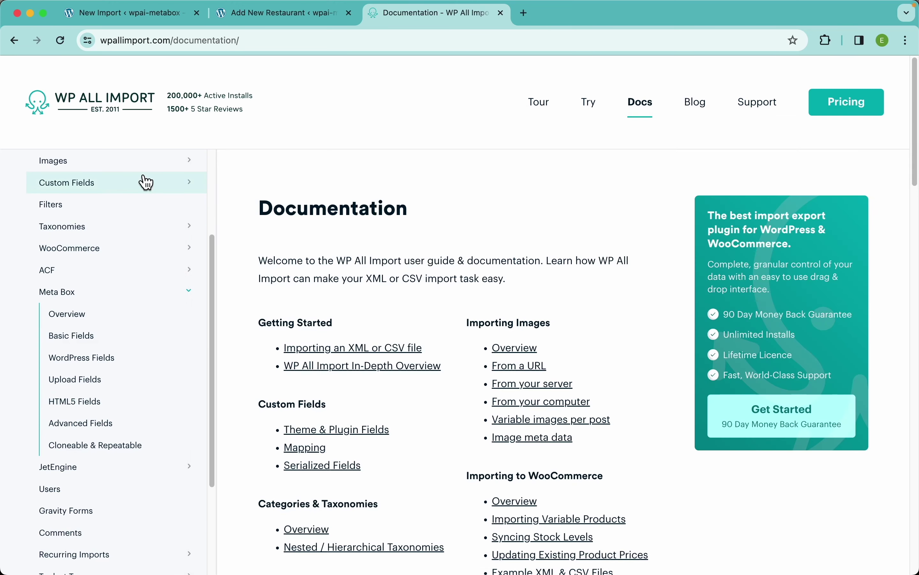
click(114, 13)
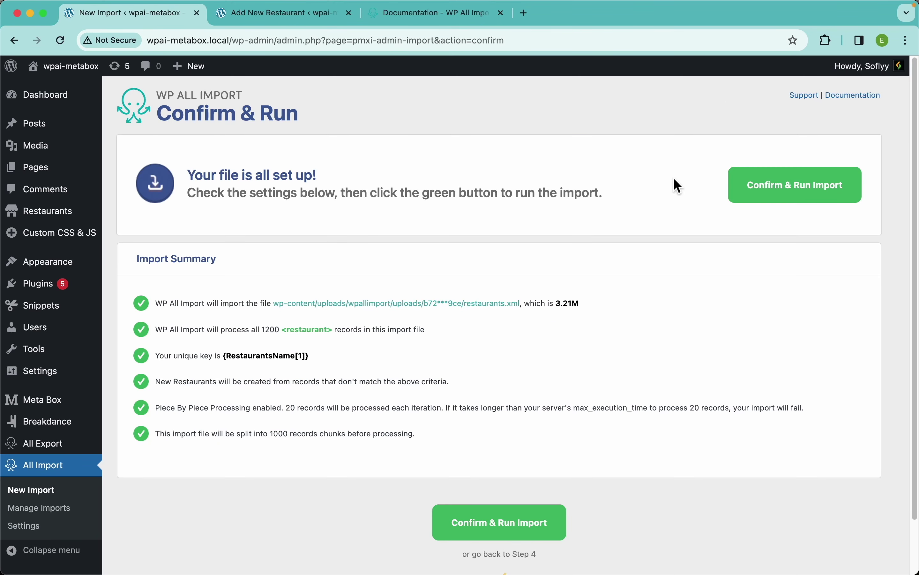
click(778, 191)
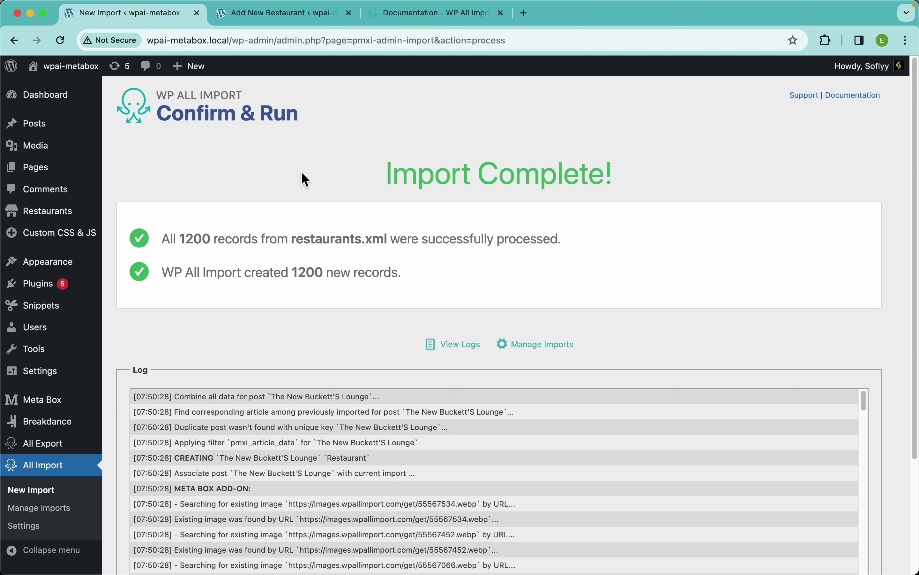
Open the list of all restaurants and look through the imported entries.
mouse_move(55, 217)
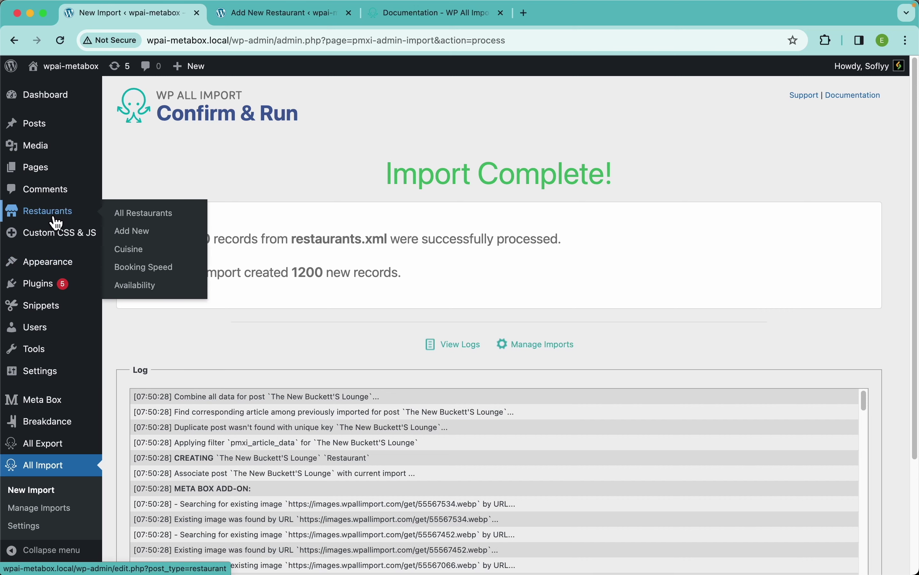
click(141, 219)
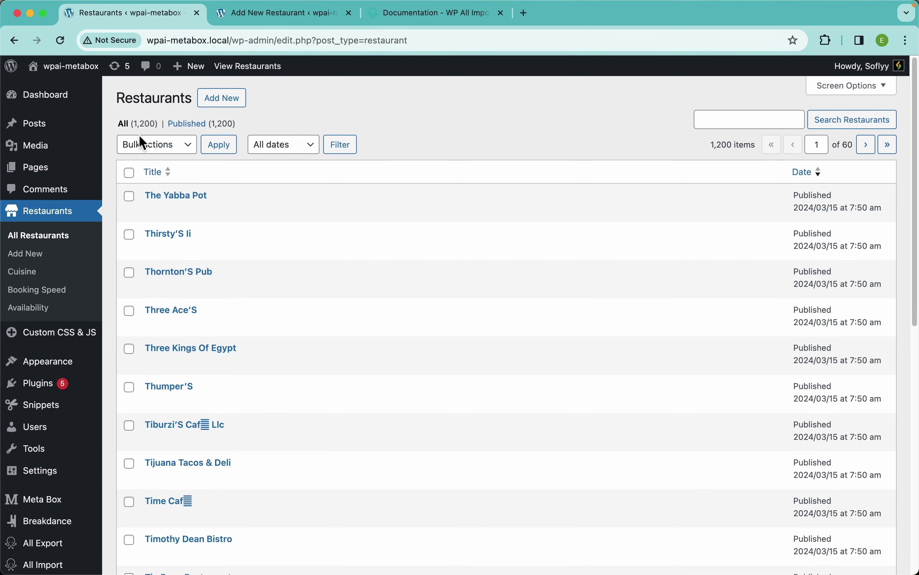
scroll(365, 232, down, 10)
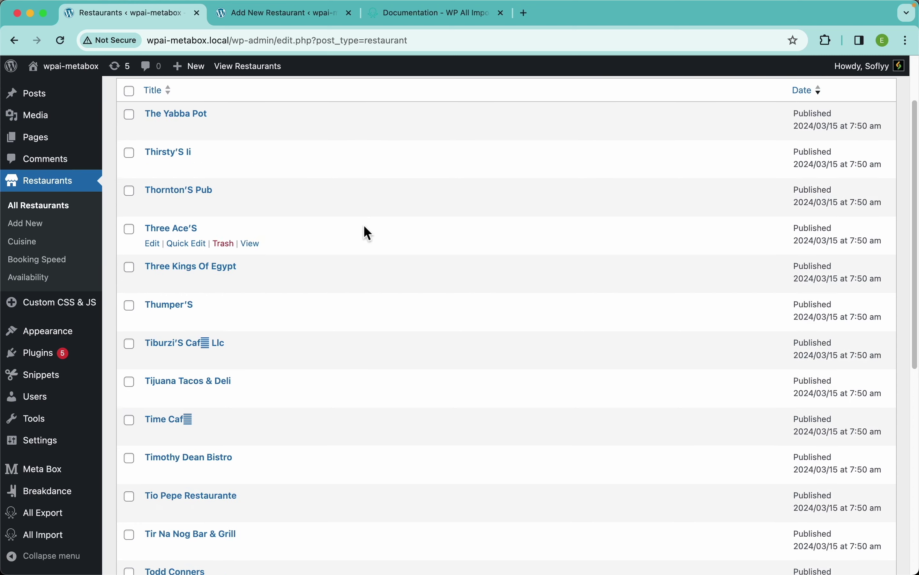
scroll(364, 226, up, 10)
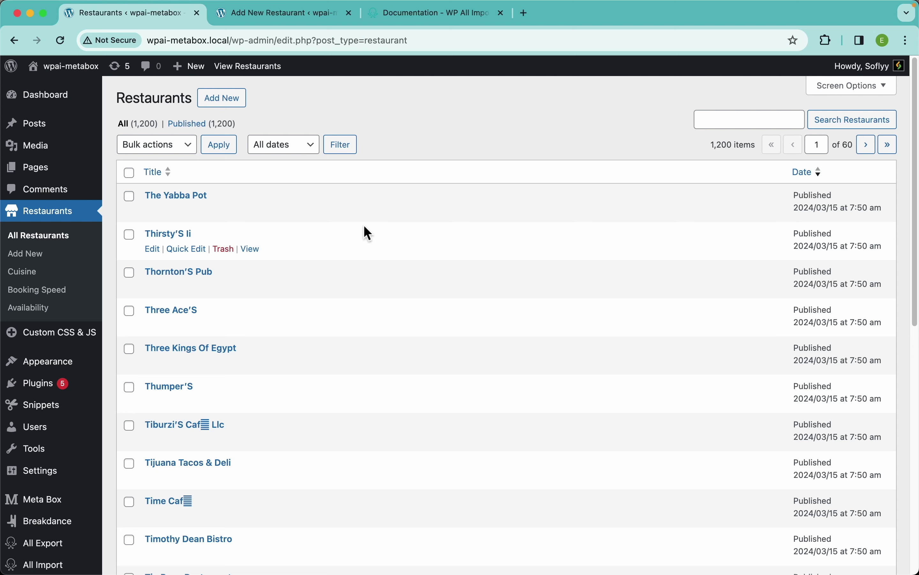
scroll(364, 226, down, 8)
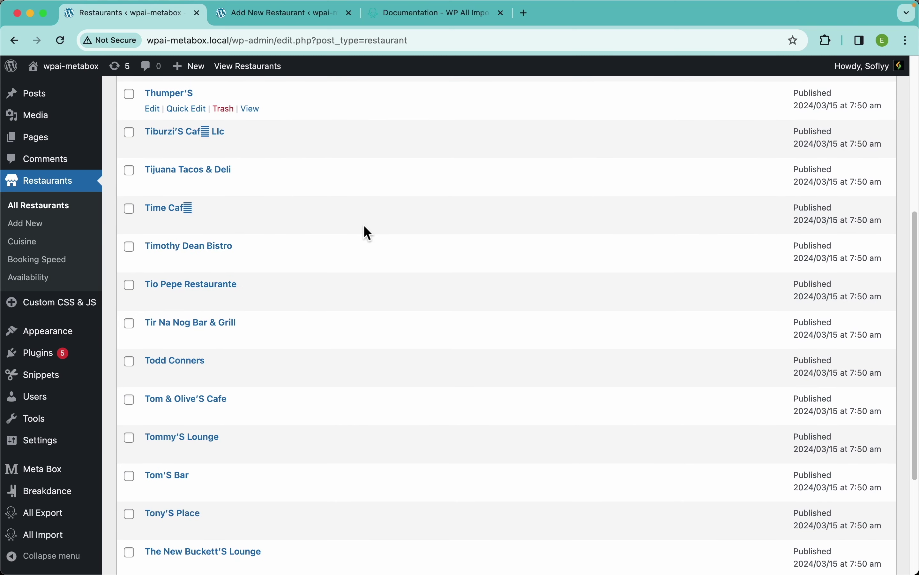
Visit the site's front page and browse the restaurants in the "Available for late dinner now" carousel.
click(76, 67)
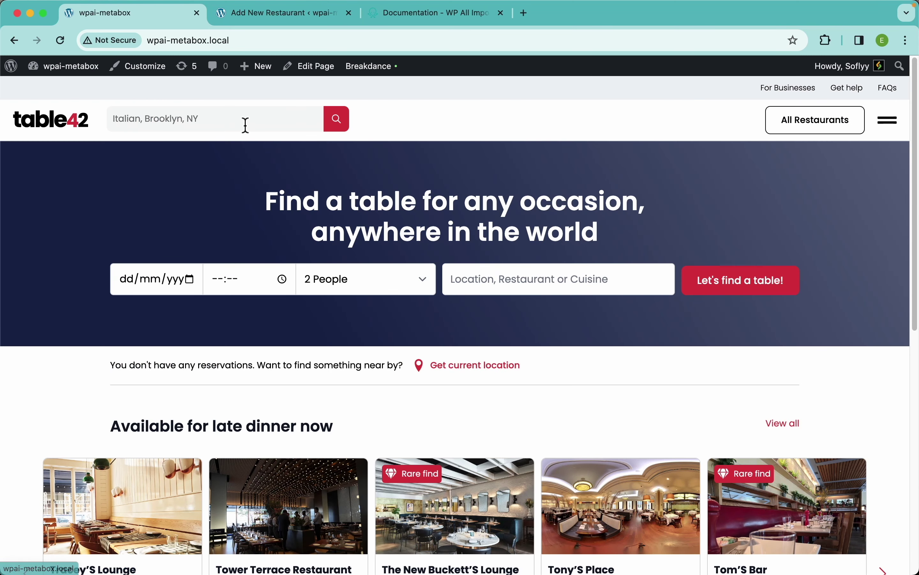
scroll(455, 282, down, 7)
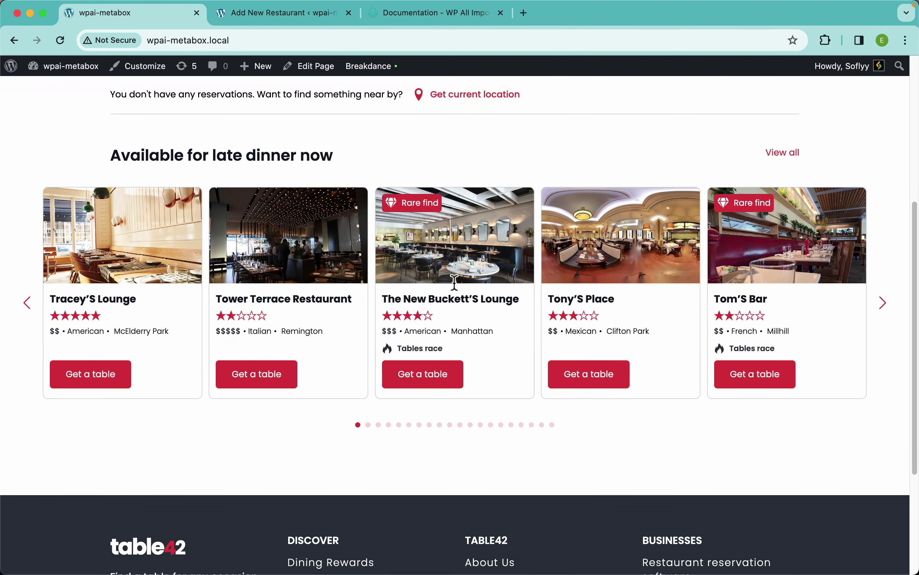
drag(737, 310, 369, 308)
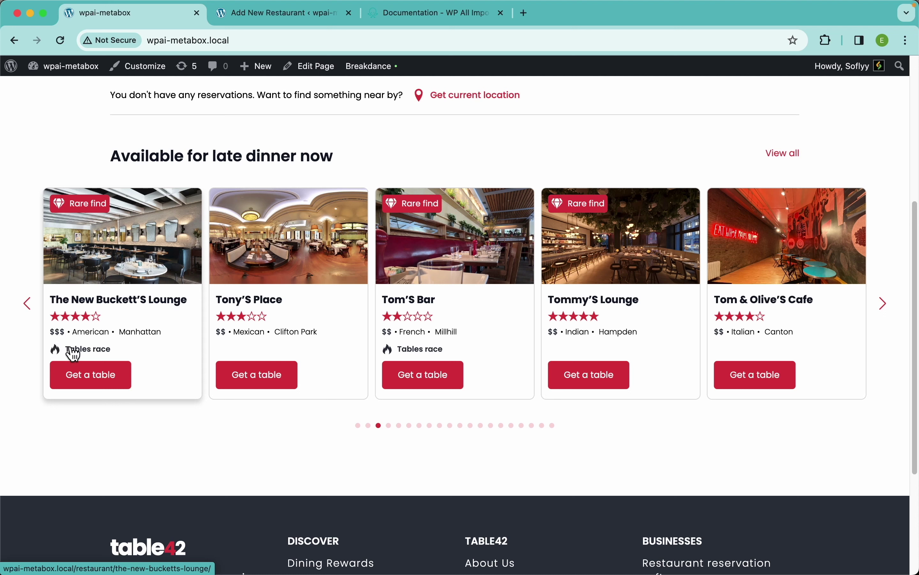
Open The New Buckett'S Lounge page from the carousel and check its overview, address, opening hours and other details.
click(139, 272)
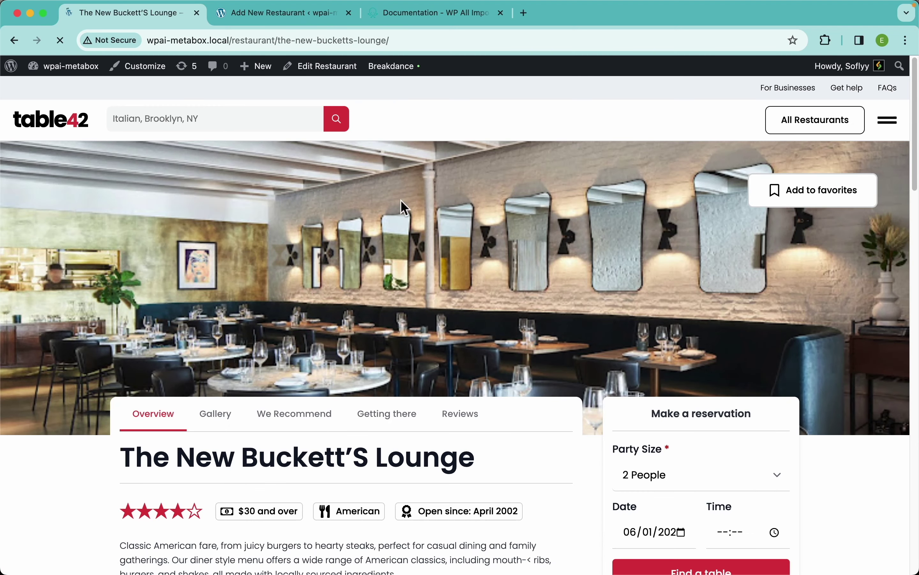
scroll(418, 266, down, 2)
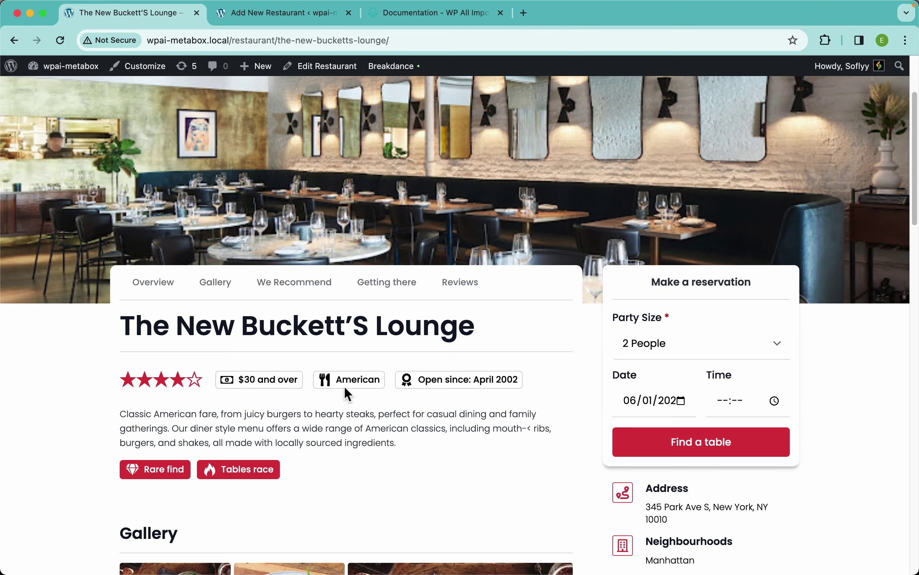
scroll(380, 429, down, 4)
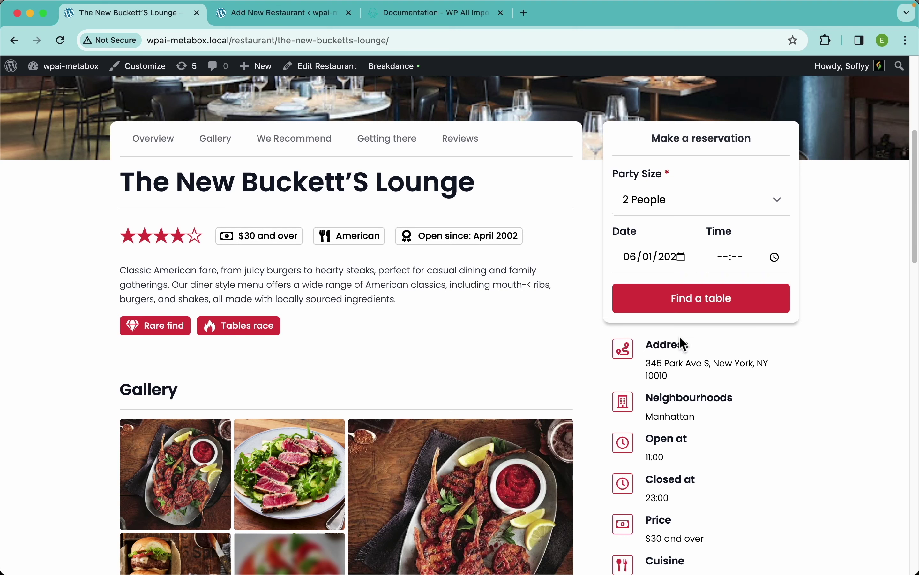
scroll(752, 367, down, 4)
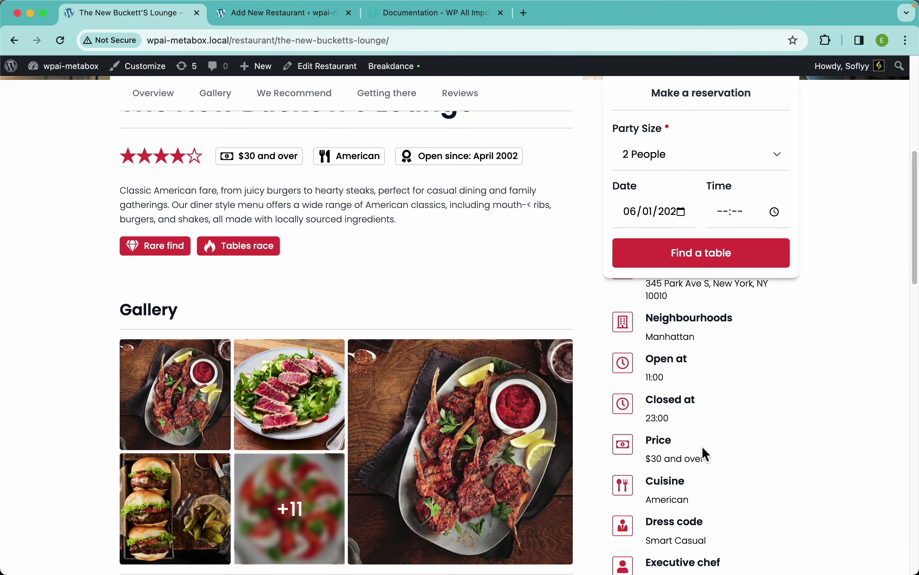
scroll(687, 458, down, 2)
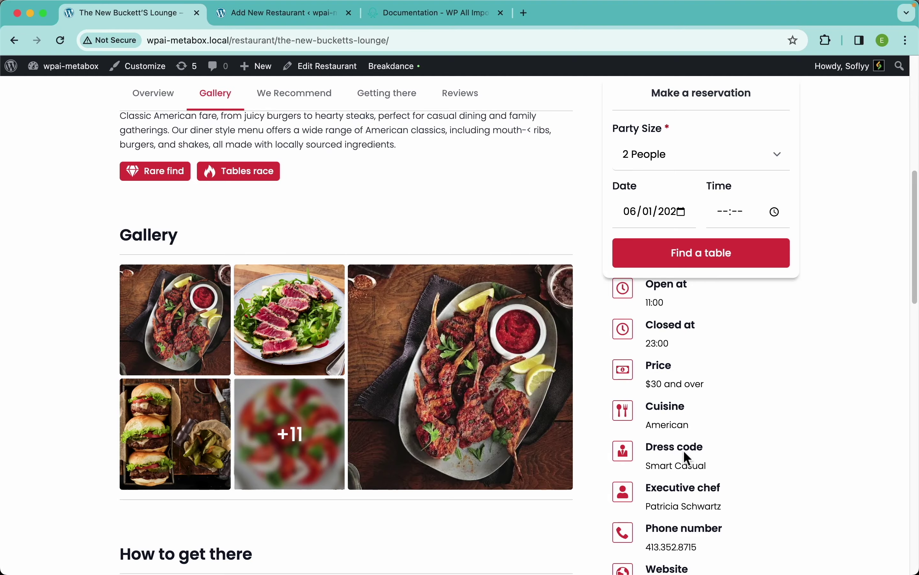
Page through the restaurant's gallery images in the enlarged view, then close it.
click(162, 321)
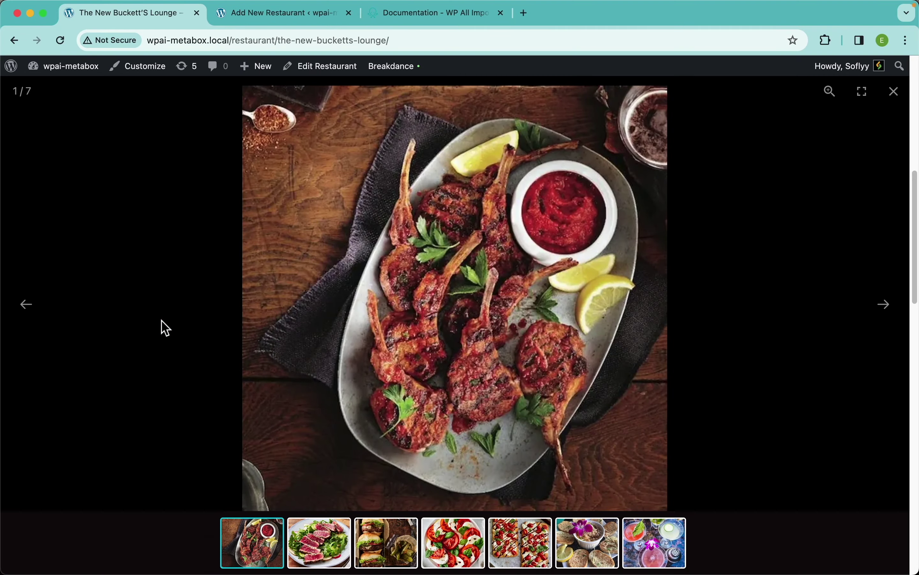
key(Right)
key(Right)
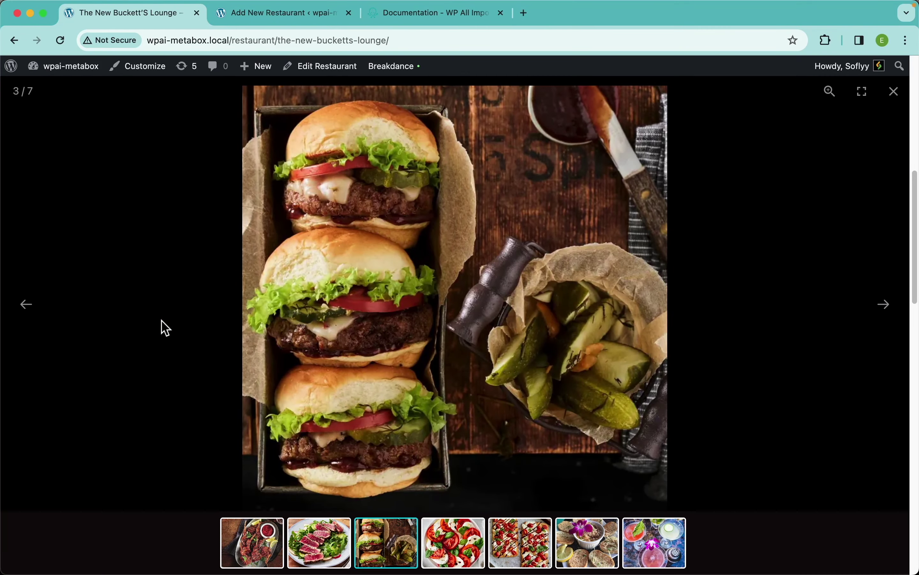
key(Right)
click(751, 279)
Examine the location map and the customer reviews on The New Buckett'S Lounge page.
scroll(260, 363, down, 8)
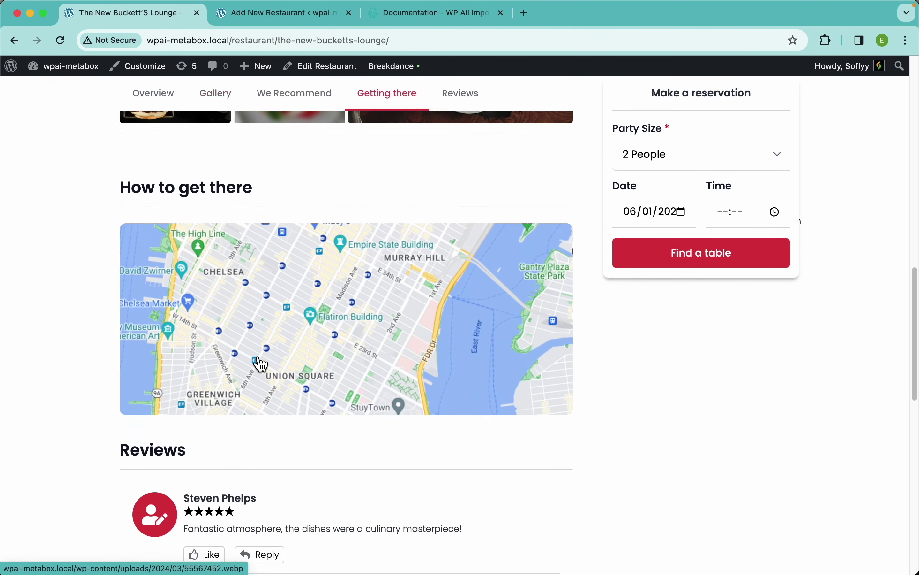
scroll(260, 363, down, 1)
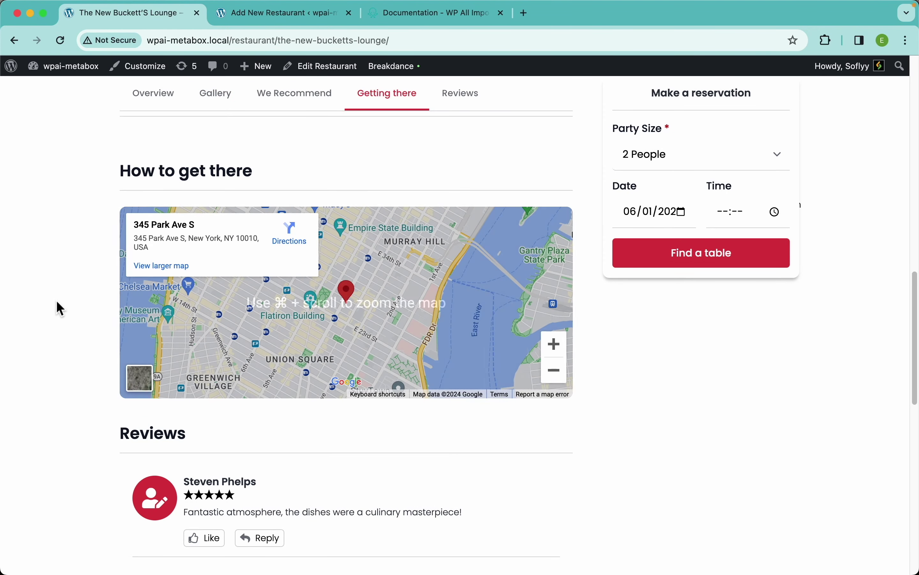
scroll(204, 308, down, 10)
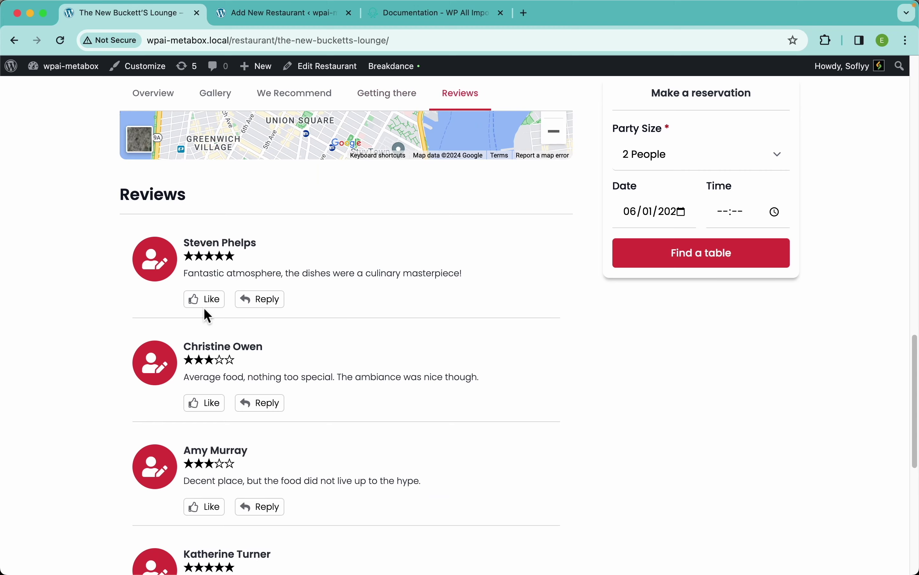
scroll(290, 367, down, 11)
scroll(291, 368, up, 10)
scroll(291, 366, down, 4)
scroll(291, 369, up, 3)
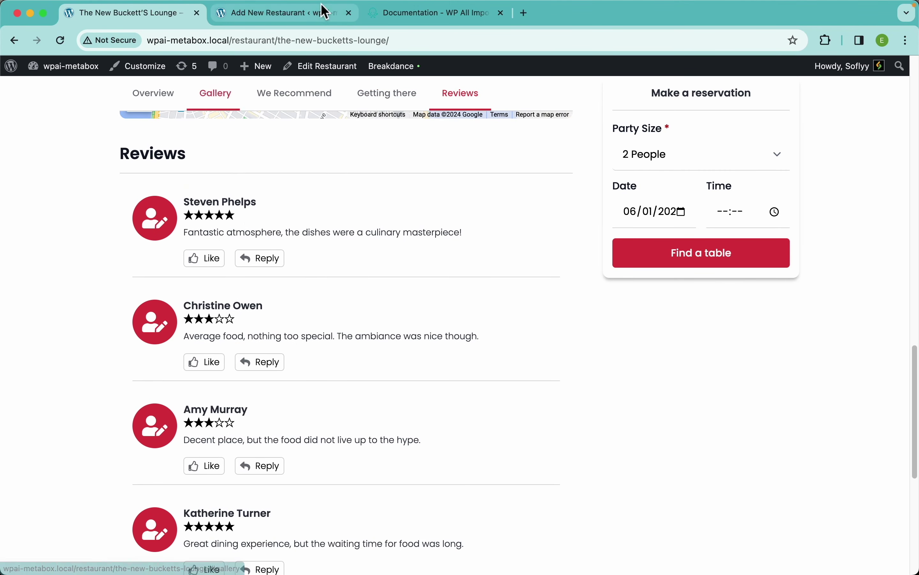
Open The New Buckett'S Lounge for editing and check its taxonomies, featured image and location fields.
click(327, 66)
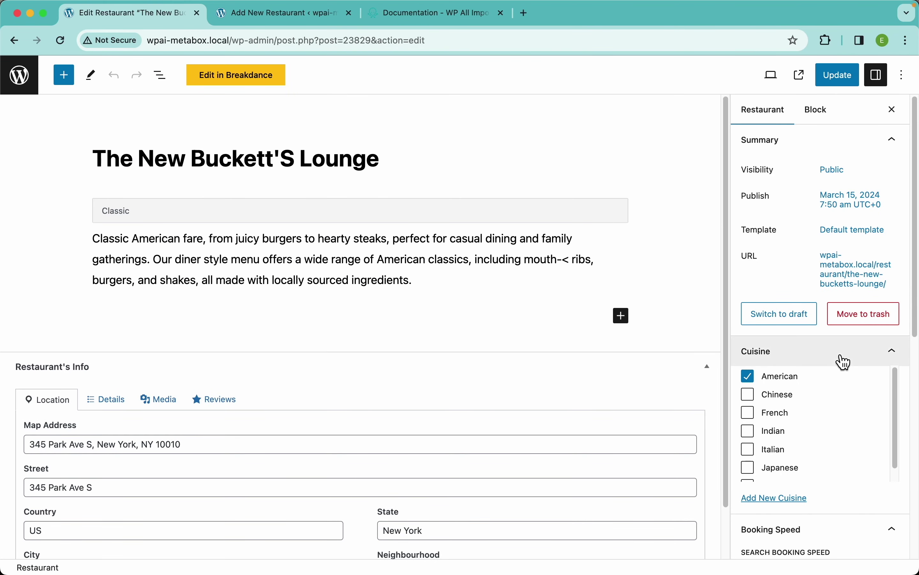
scroll(836, 361, down, 10)
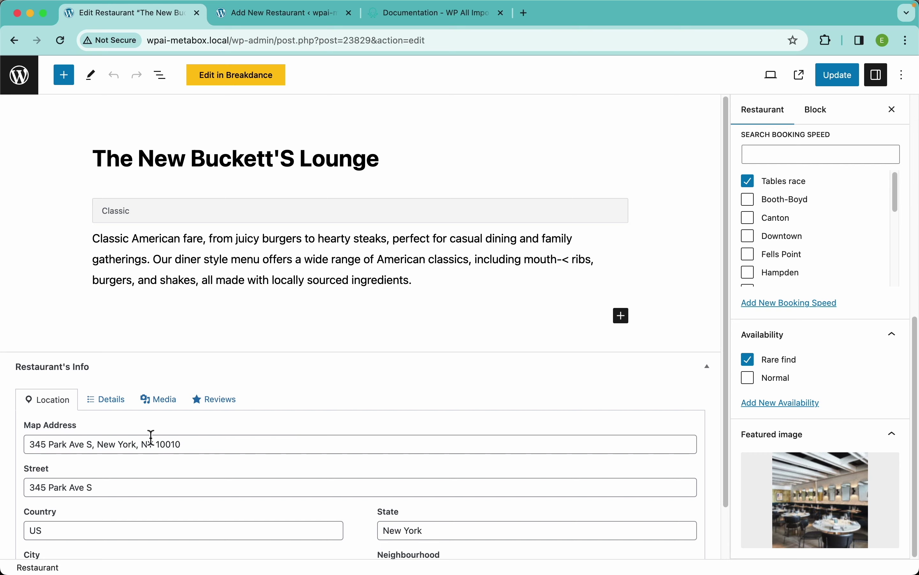
scroll(150, 437, down, 2)
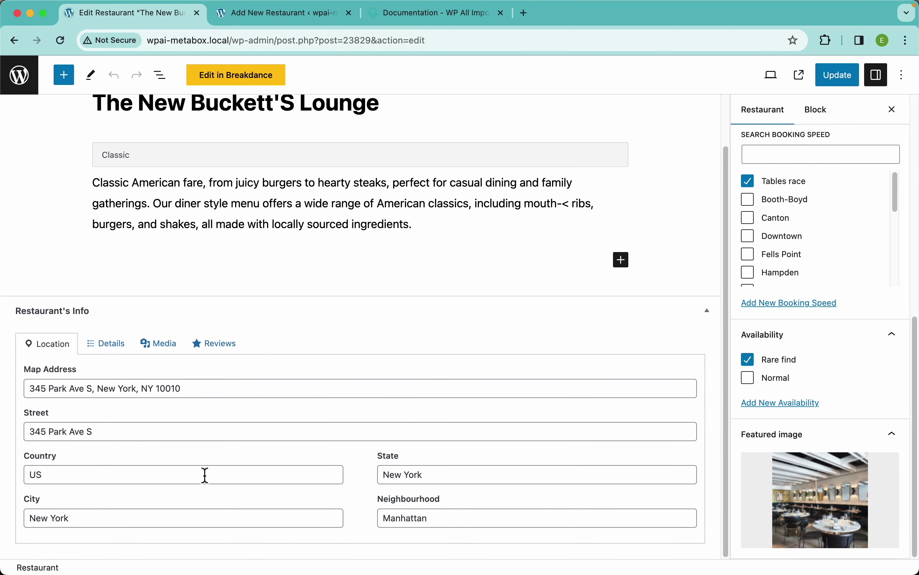
Check the Details fields in Restaurant's Info, from opening times and rating to price range.
click(110, 354)
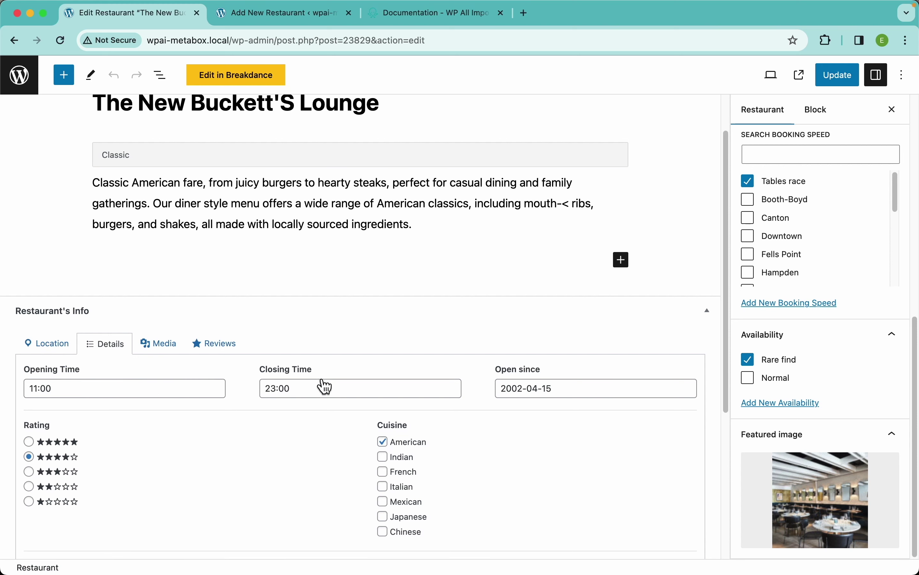
click(537, 395)
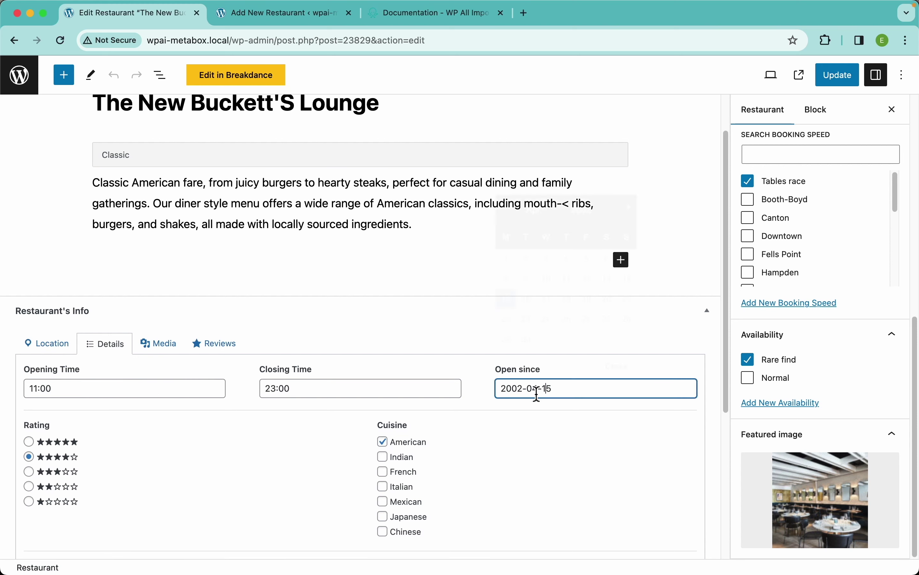
click(326, 424)
scroll(326, 424, down, 4)
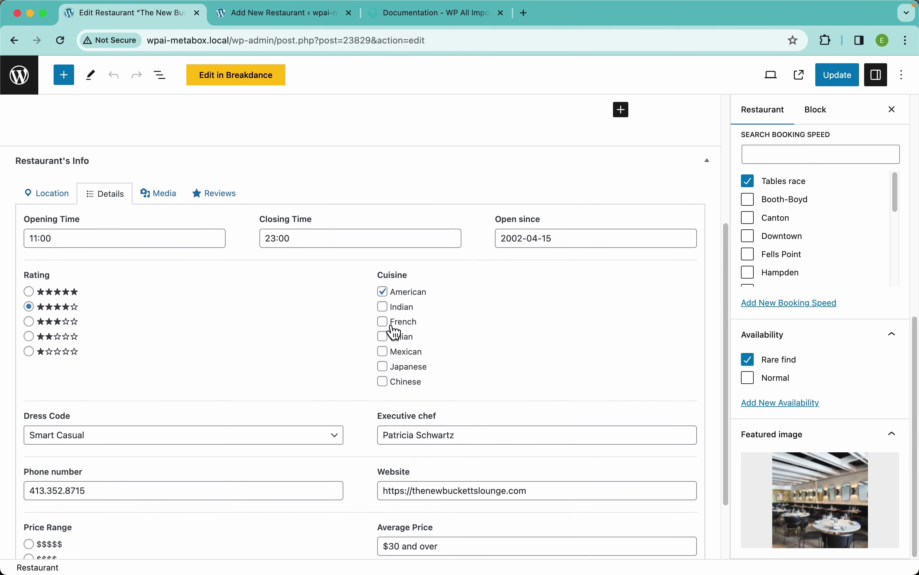
scroll(384, 393, down, 2)
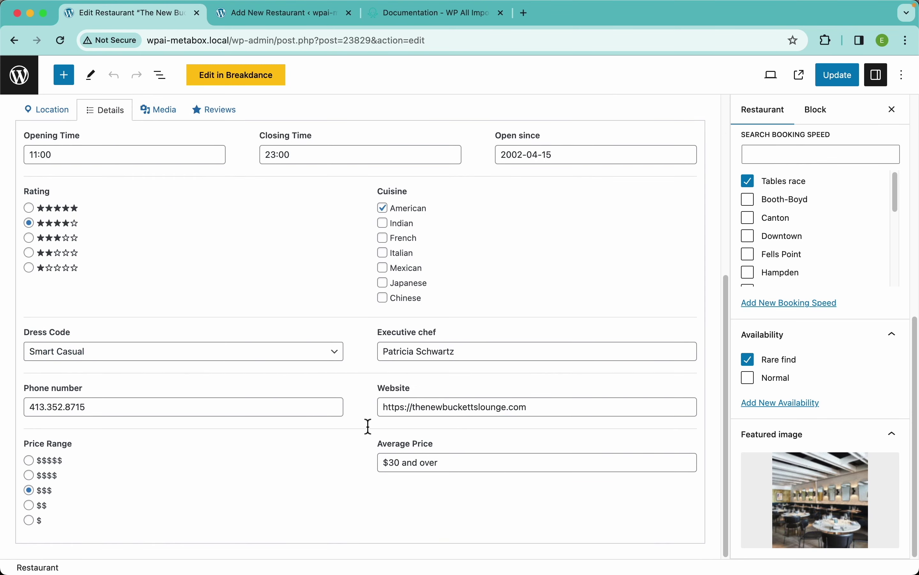
Check the Media gallery images and the repeated review entries in Restaurant's Info.
scroll(277, 399, up, 8)
click(158, 395)
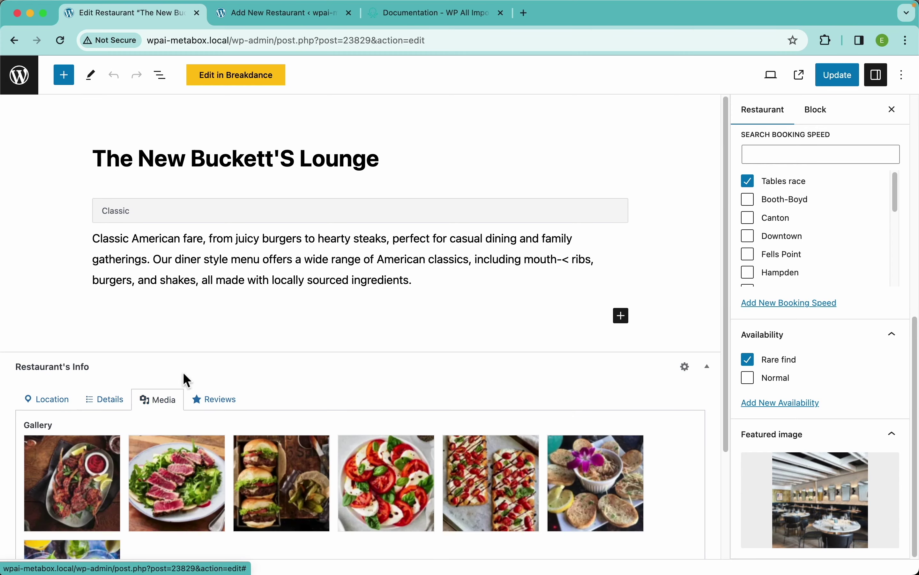
scroll(198, 373, down, 4)
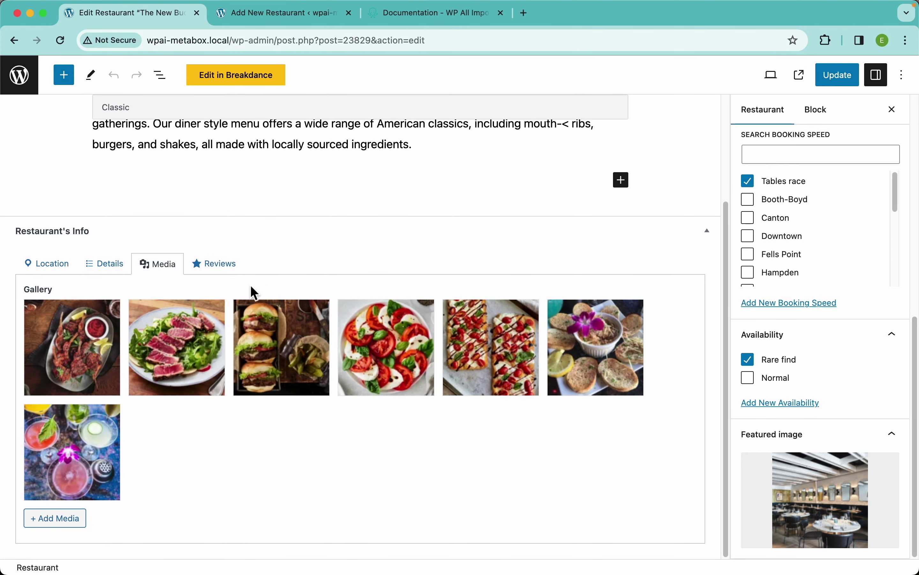
click(226, 274)
scroll(364, 471, down, 12)
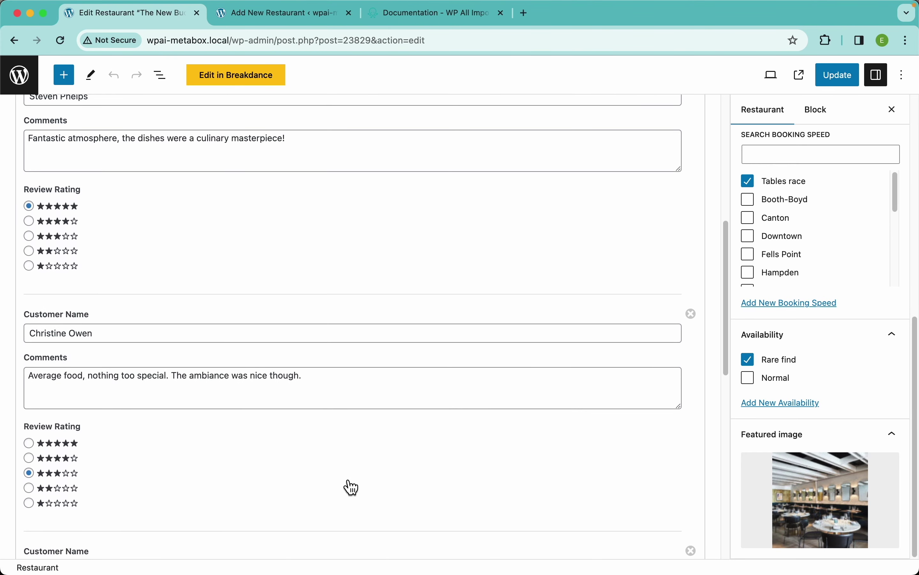
scroll(353, 487, down, 7)
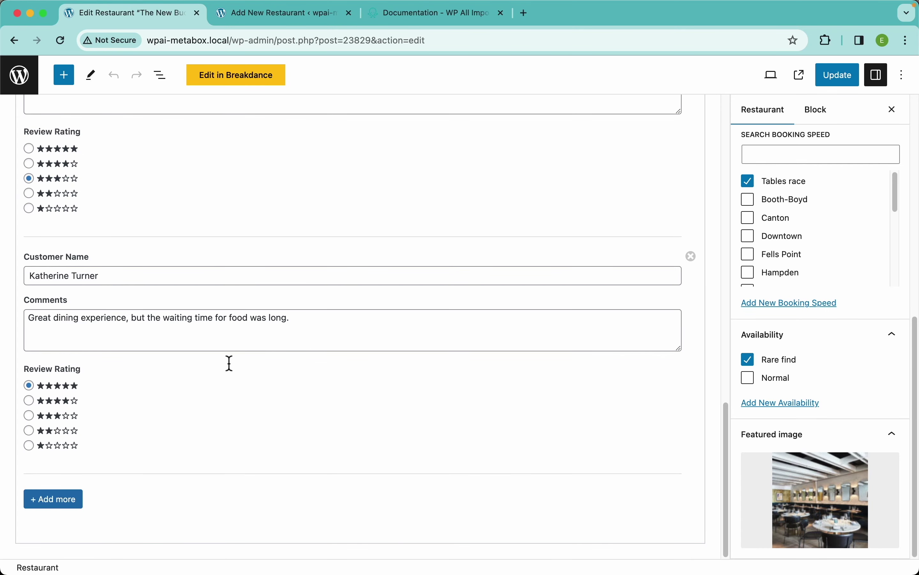
scroll(179, 291, up, 20)
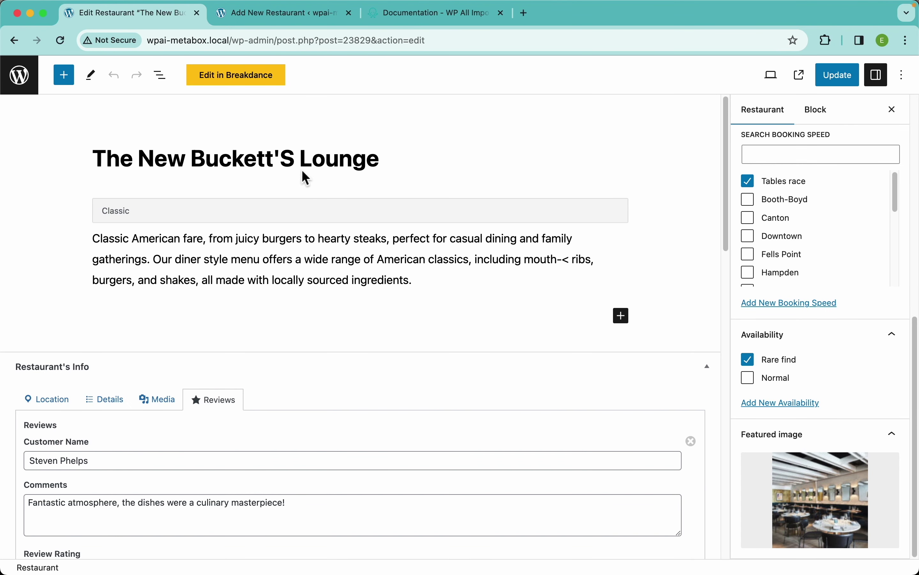
View the published page of The New Buckett'S Lounge from the editor and look over its imported content.
click(801, 75)
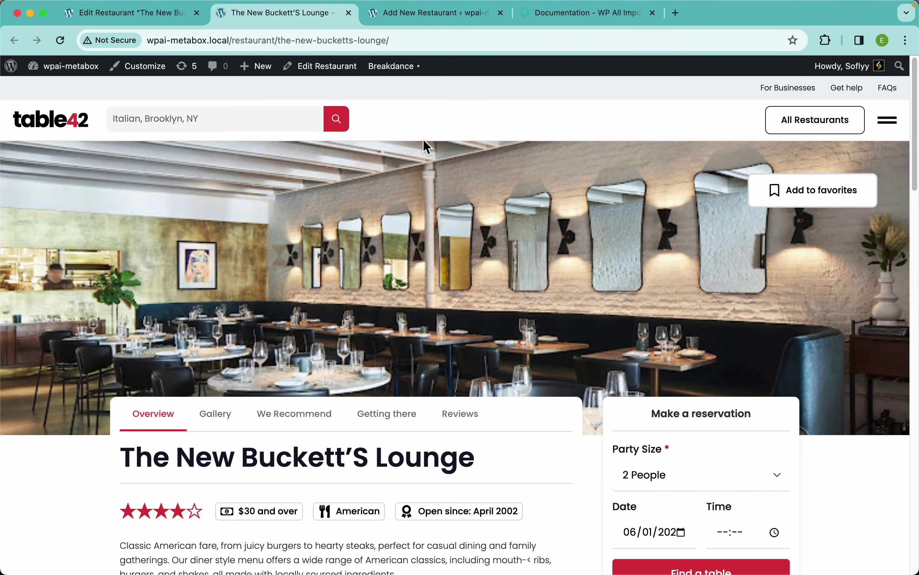
scroll(577, 344, down, 5)
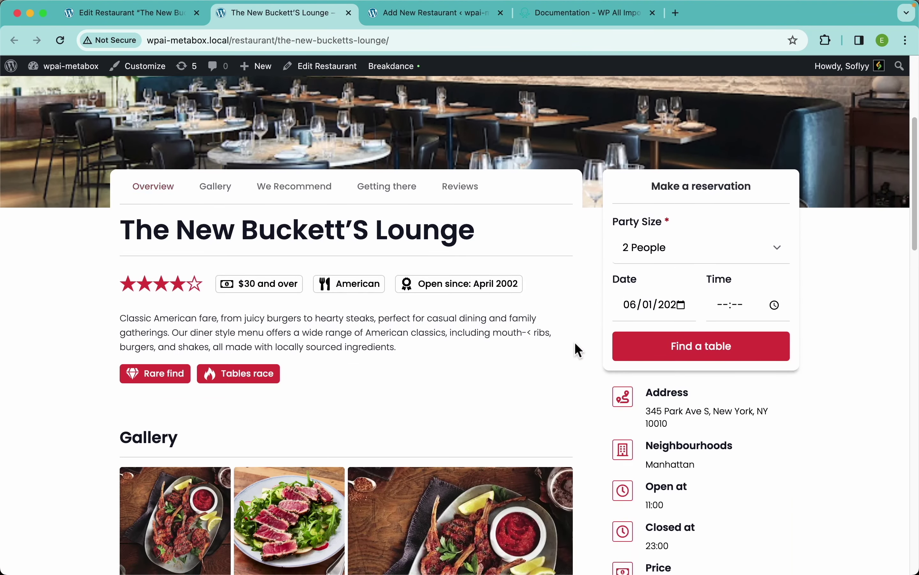
scroll(577, 349, down, 1)
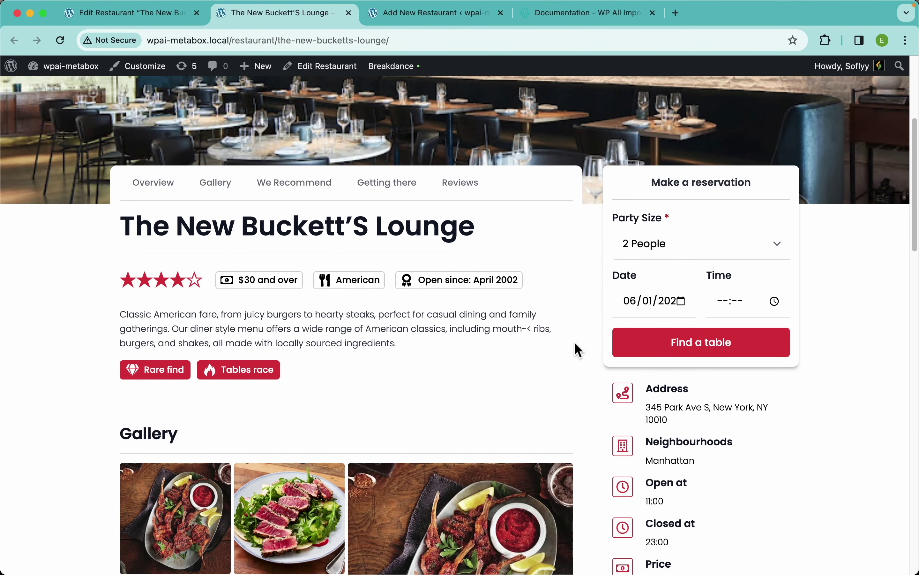